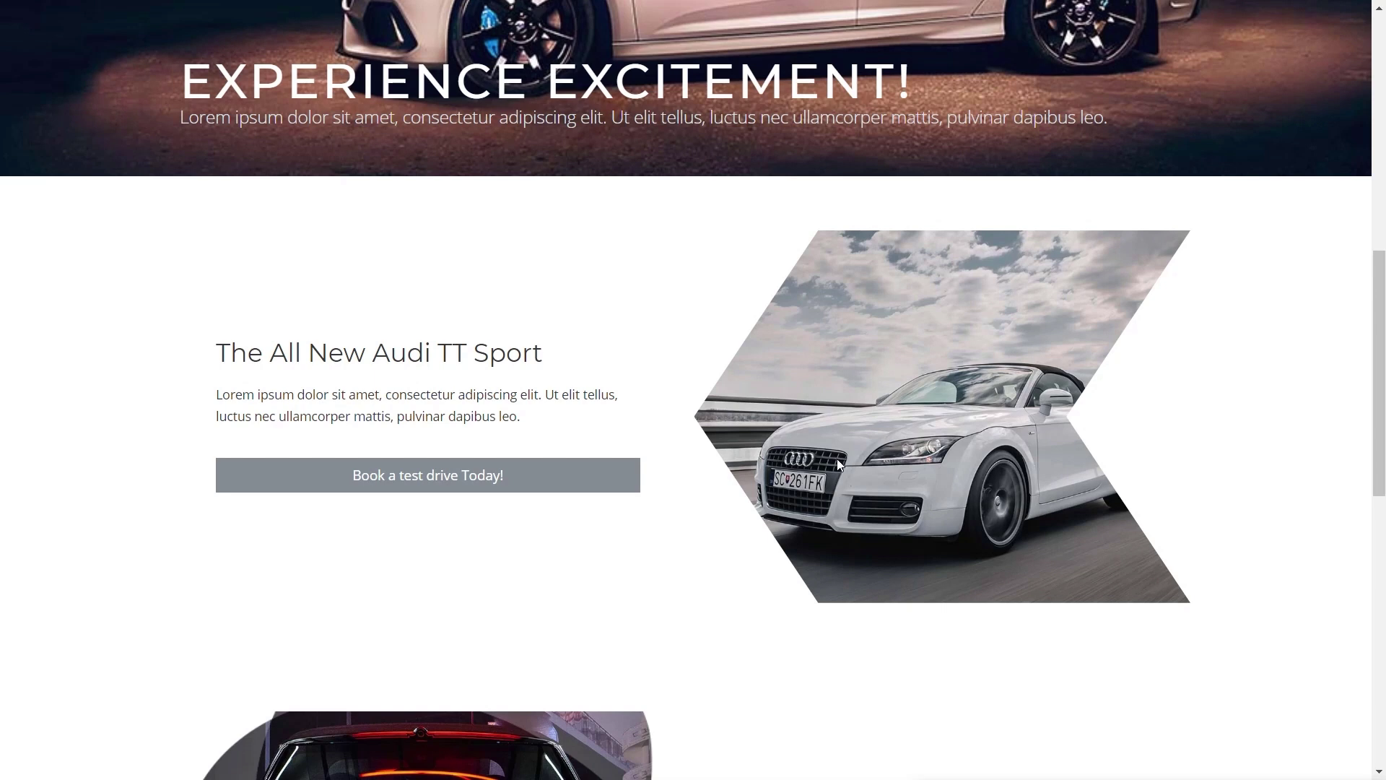
# Scroll down the car Image widget's Content settings to reach the Mask options
pyautogui.scroll(-6, 822, 471)
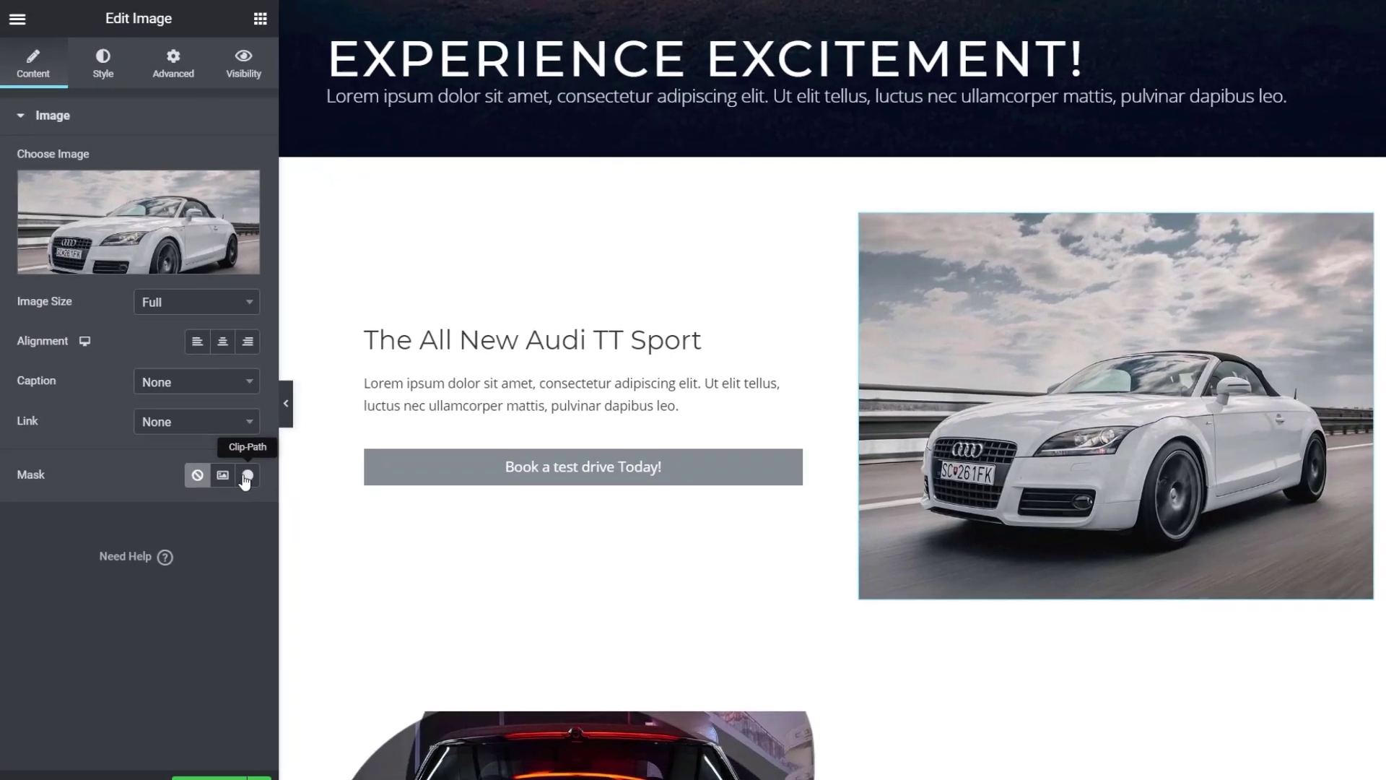
# Set the car photo's mask to Clip-Path and try the Triangle, Trapezoid and Parallelogram shapes
pyautogui.click(297, 575)
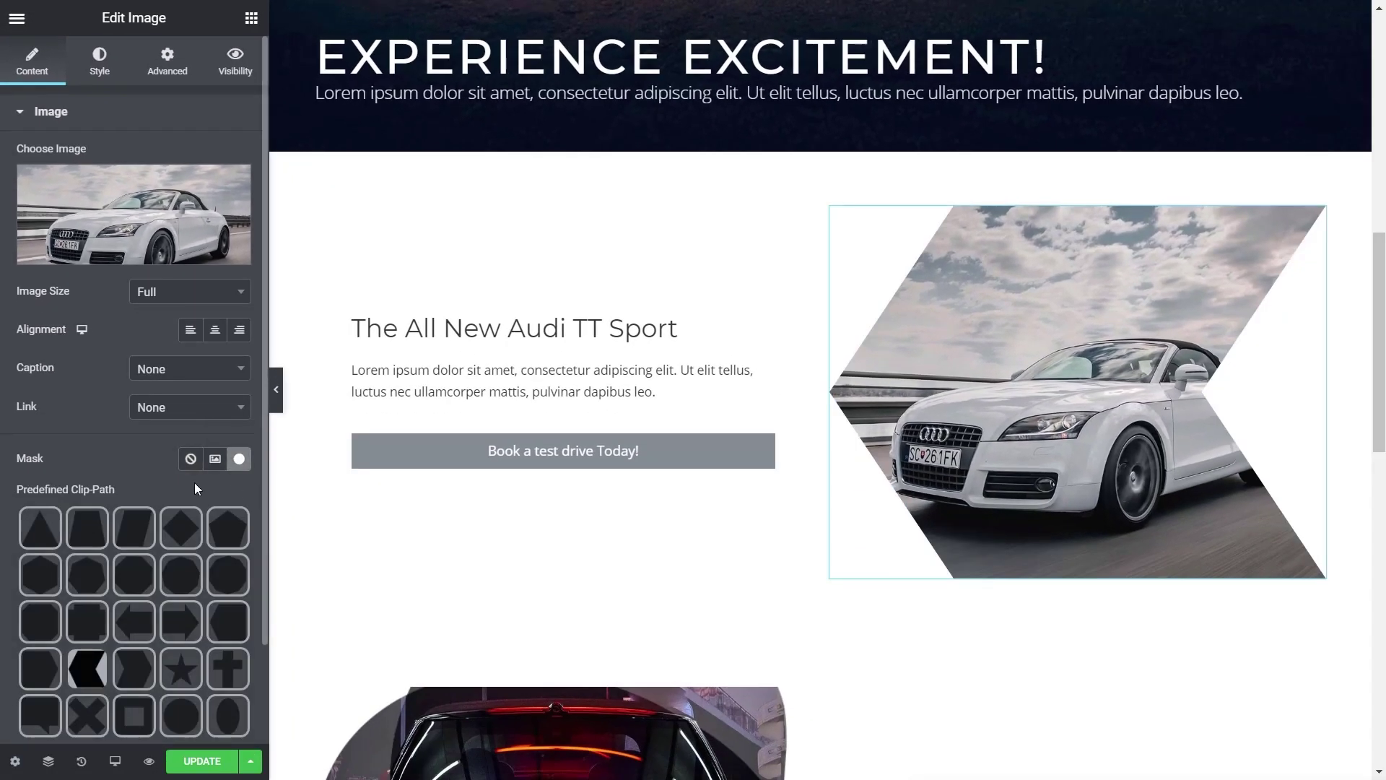
pyautogui.scroll(-2, 193, 482)
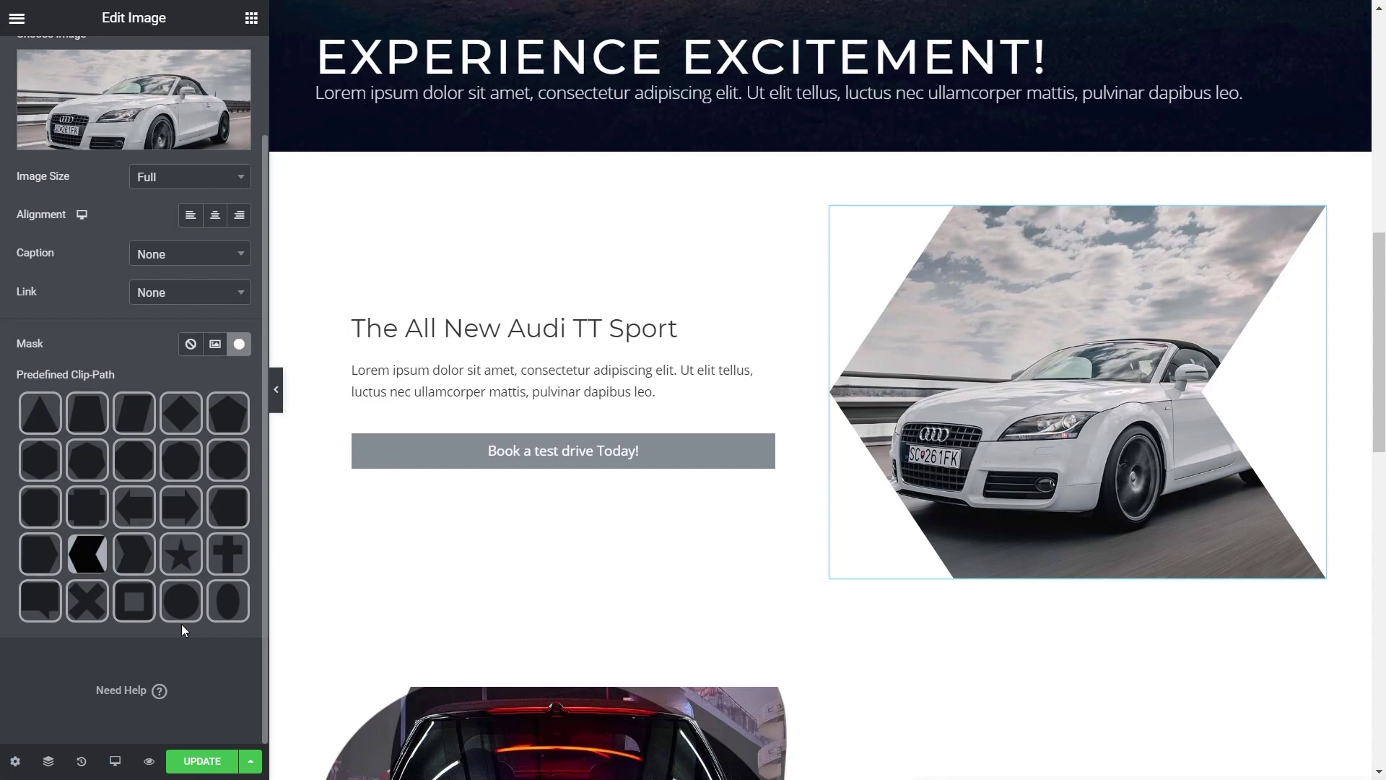
pyautogui.click(41, 422)
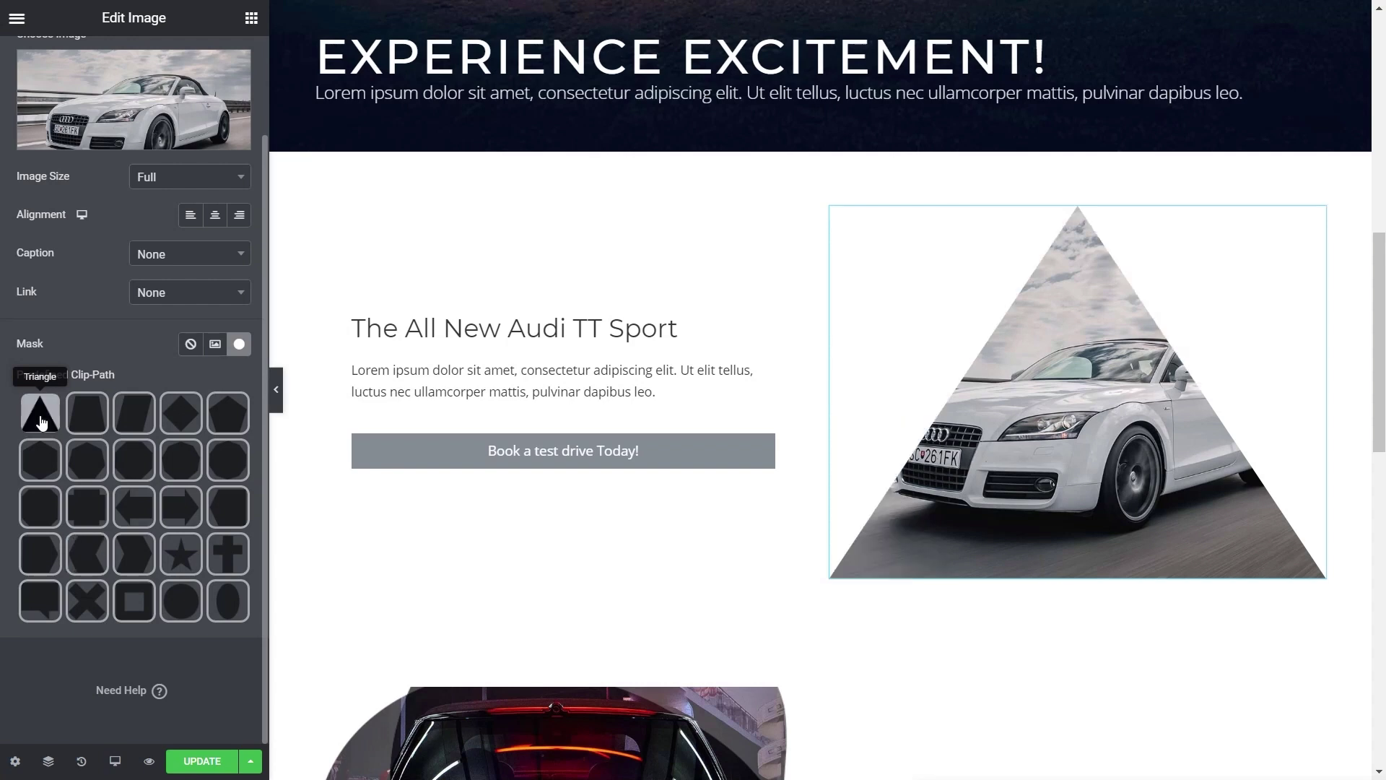
pyautogui.click(87, 419)
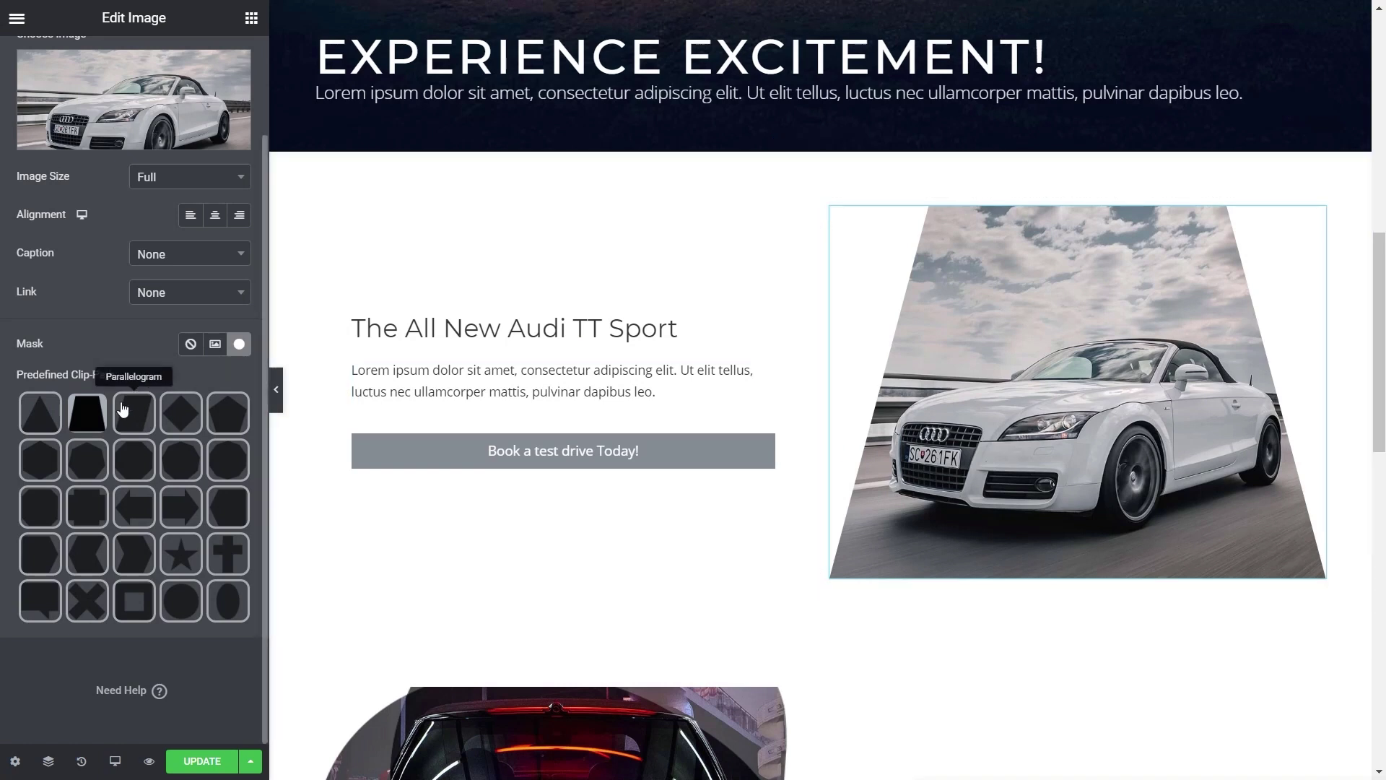
pyautogui.click(147, 414)
# Try the Left arrow, Rabbet, Ellipse and Circle clips, settling on the Frame shape
pyautogui.click(130, 510)
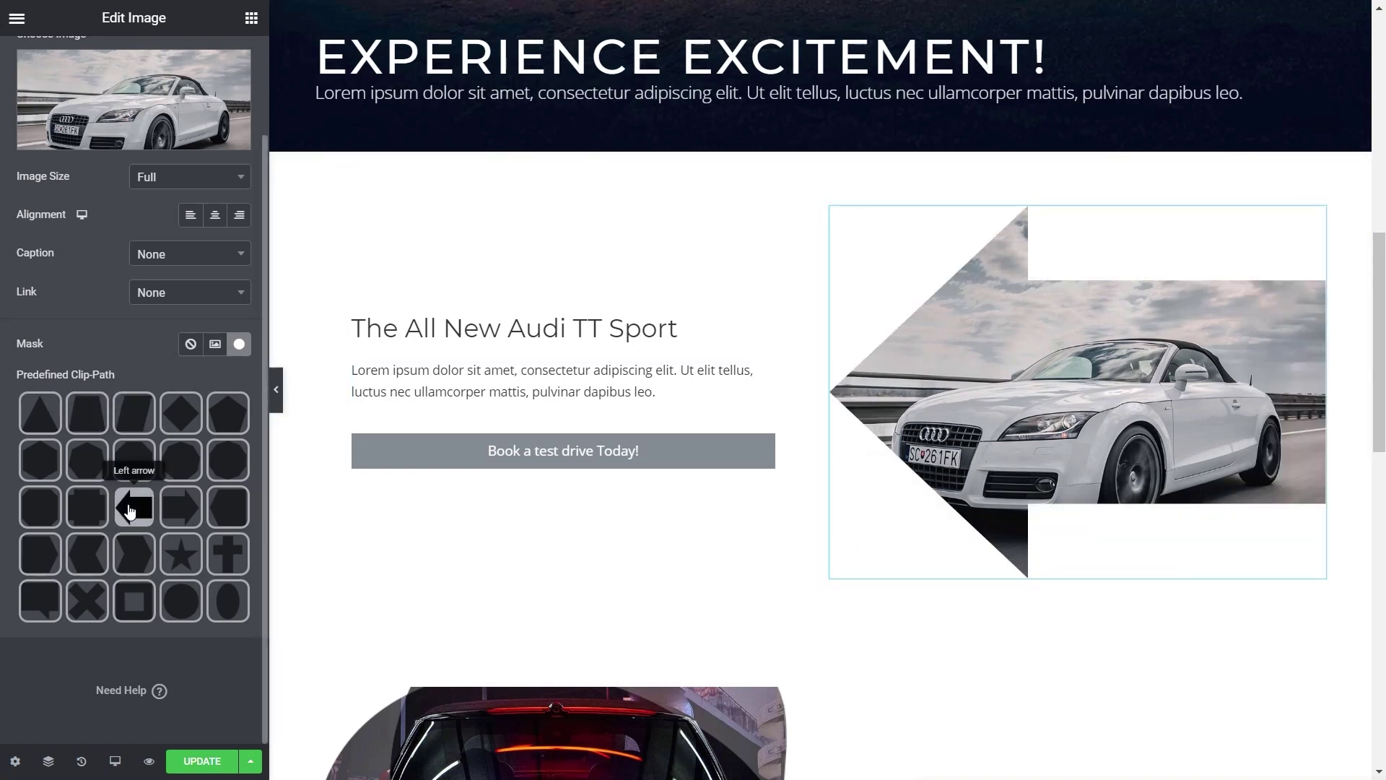
pyautogui.click(106, 513)
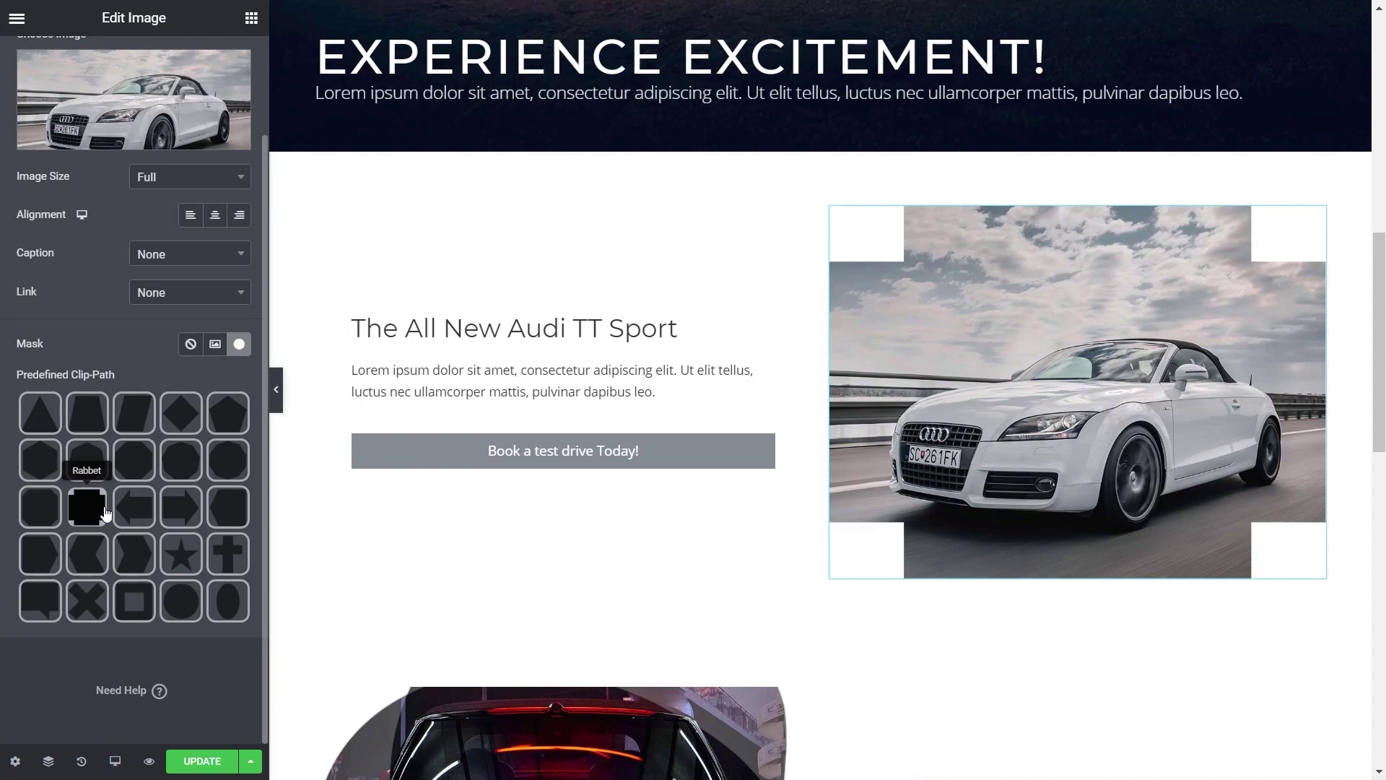
pyautogui.click(228, 602)
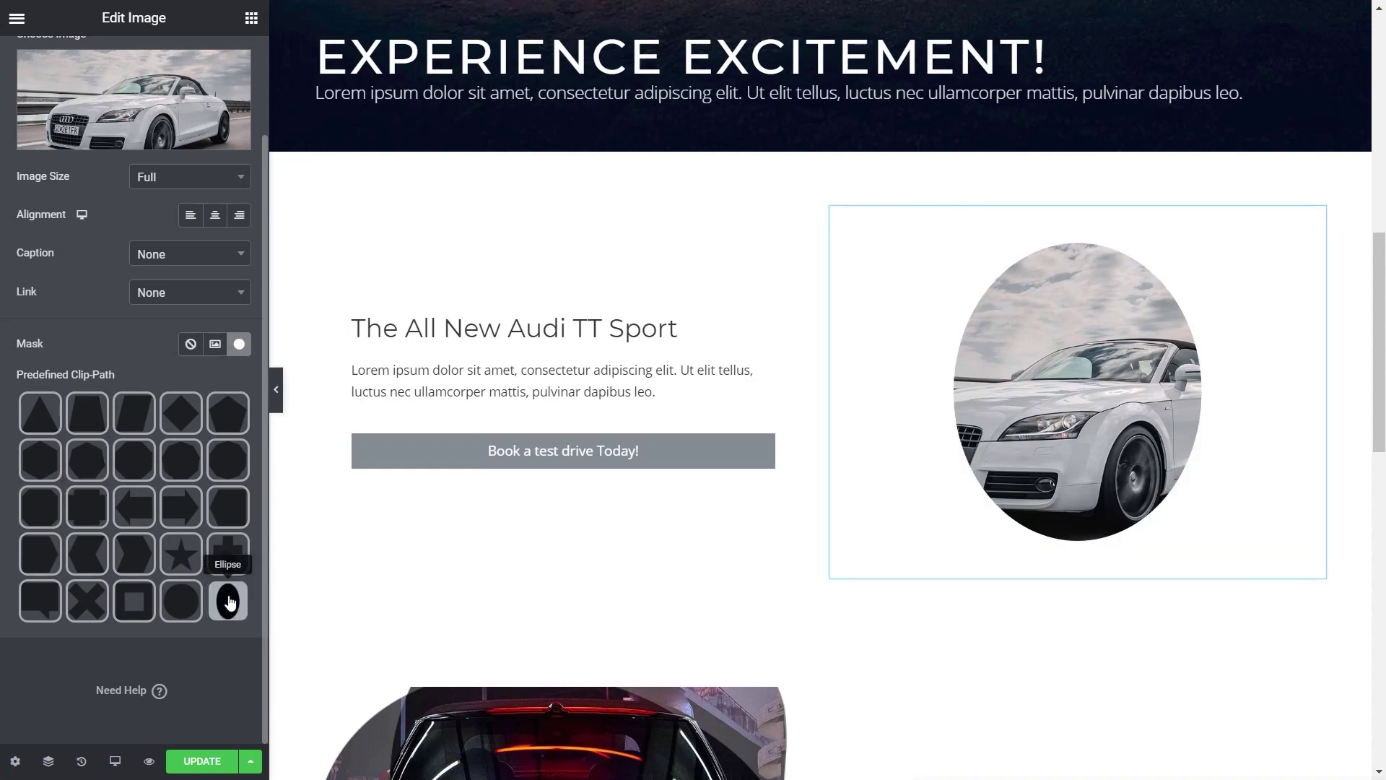
pyautogui.click(190, 604)
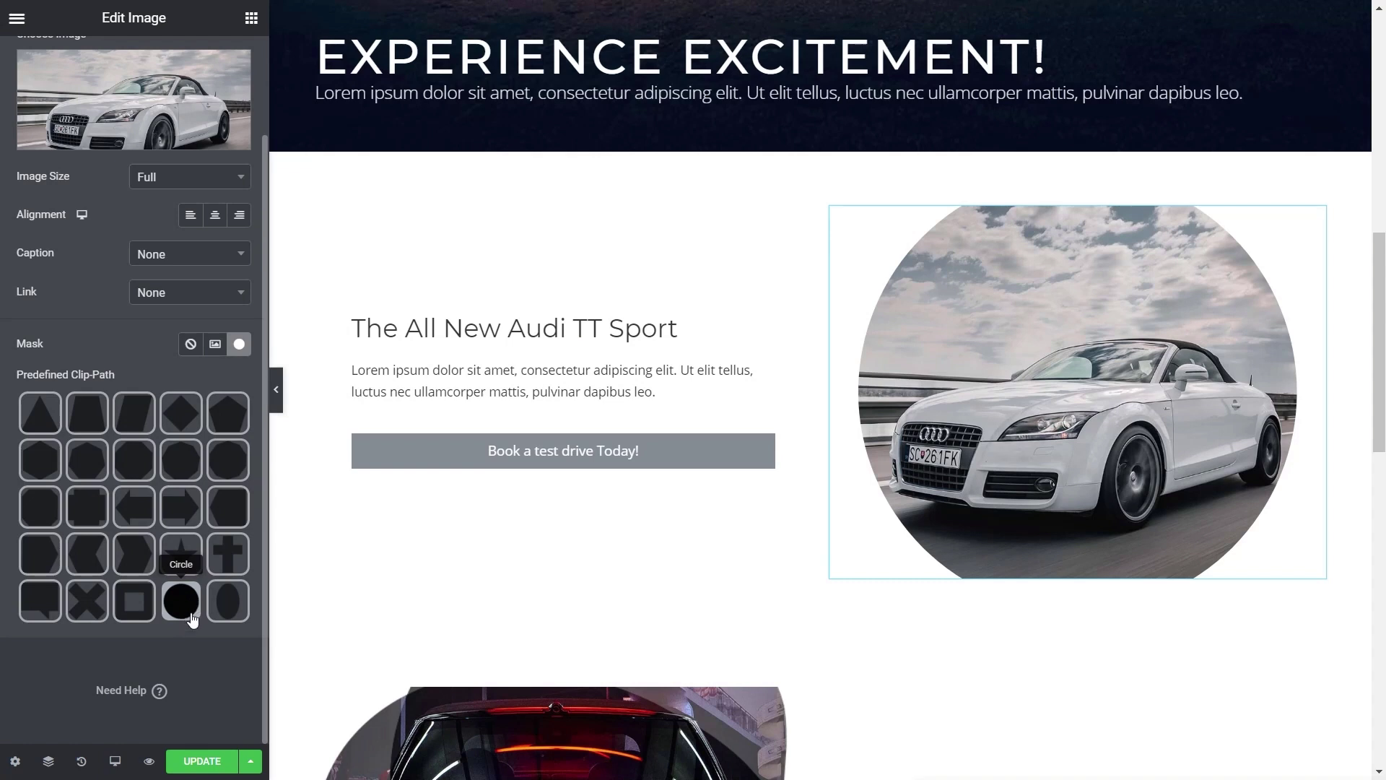
pyautogui.click(142, 605)
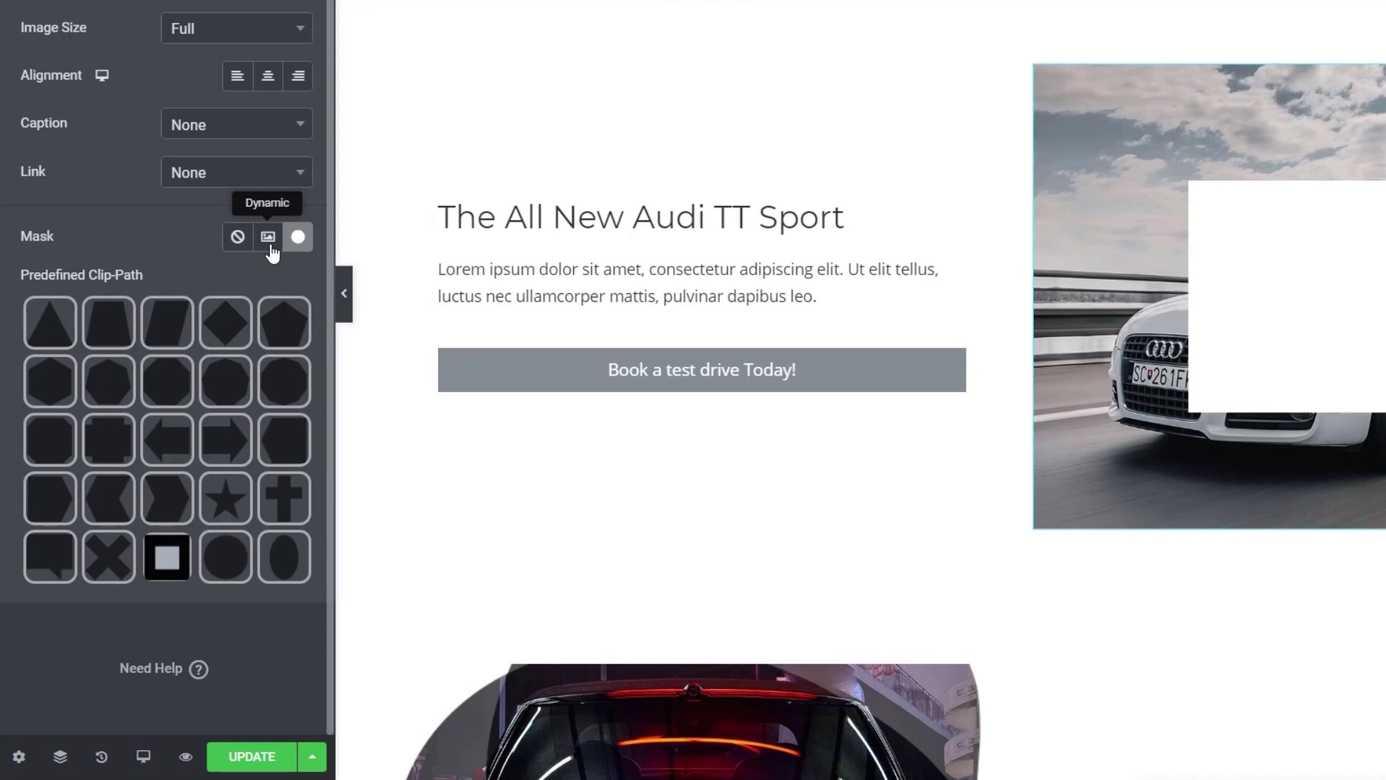
# Switch to an image mask and try Flower, Blob and Diagonals, ending on Blob
pyautogui.click(269, 242)
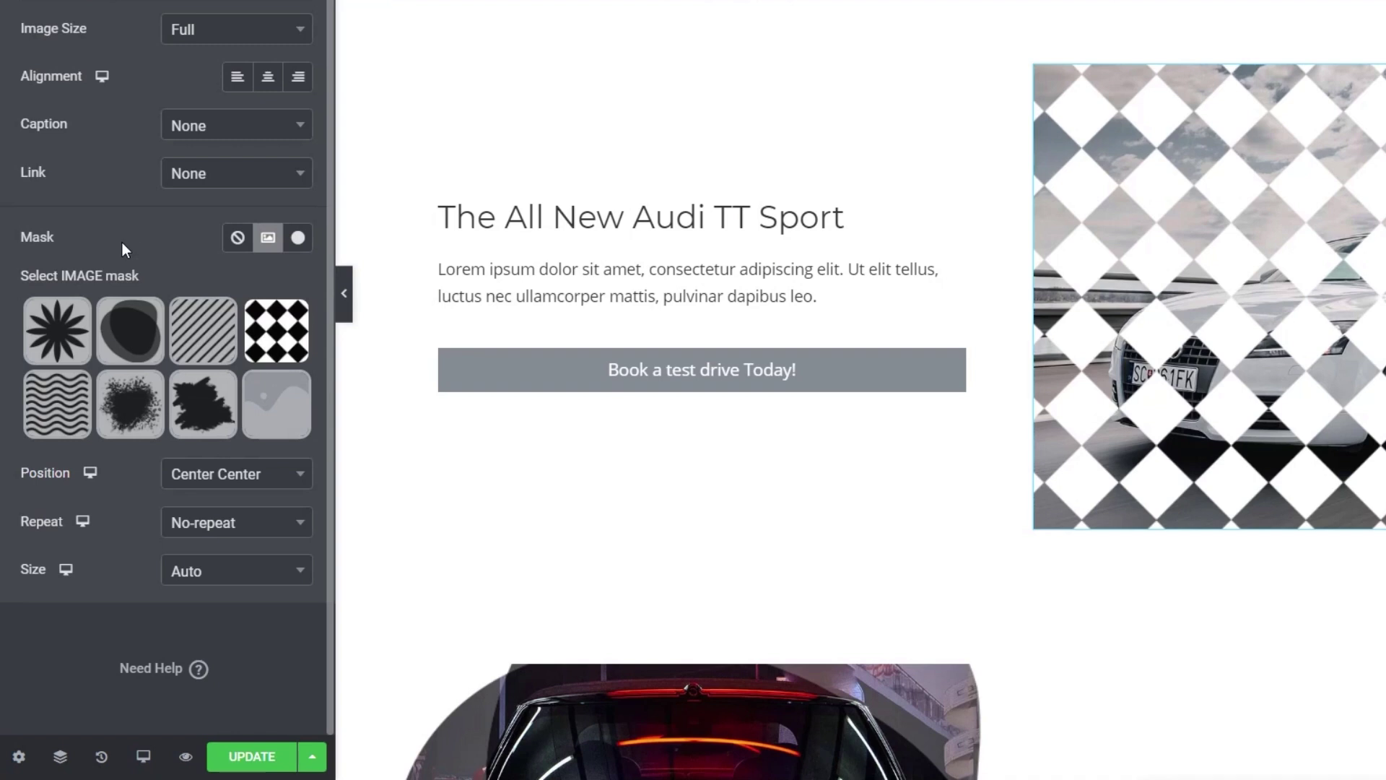
pyautogui.click(48, 334)
pyautogui.click(140, 348)
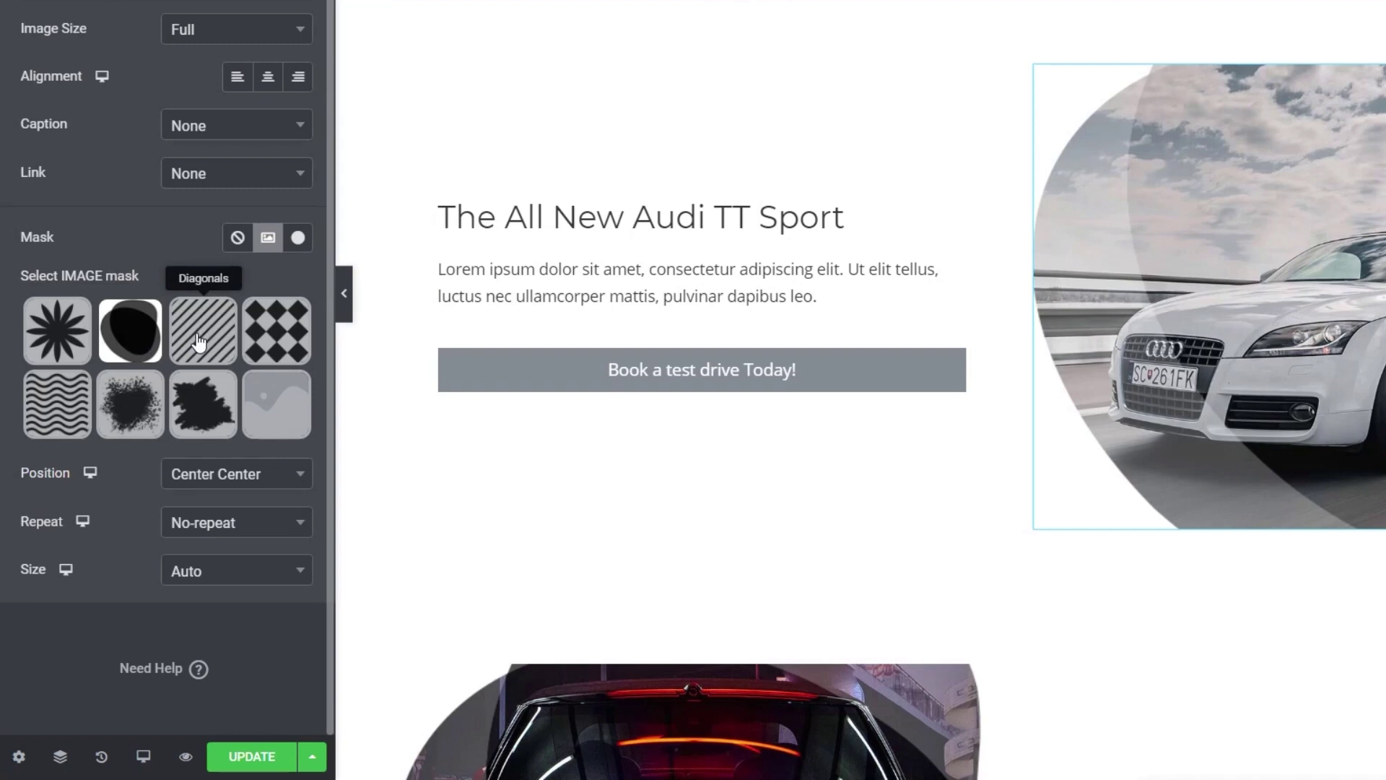
pyautogui.click(203, 335)
pyautogui.click(124, 347)
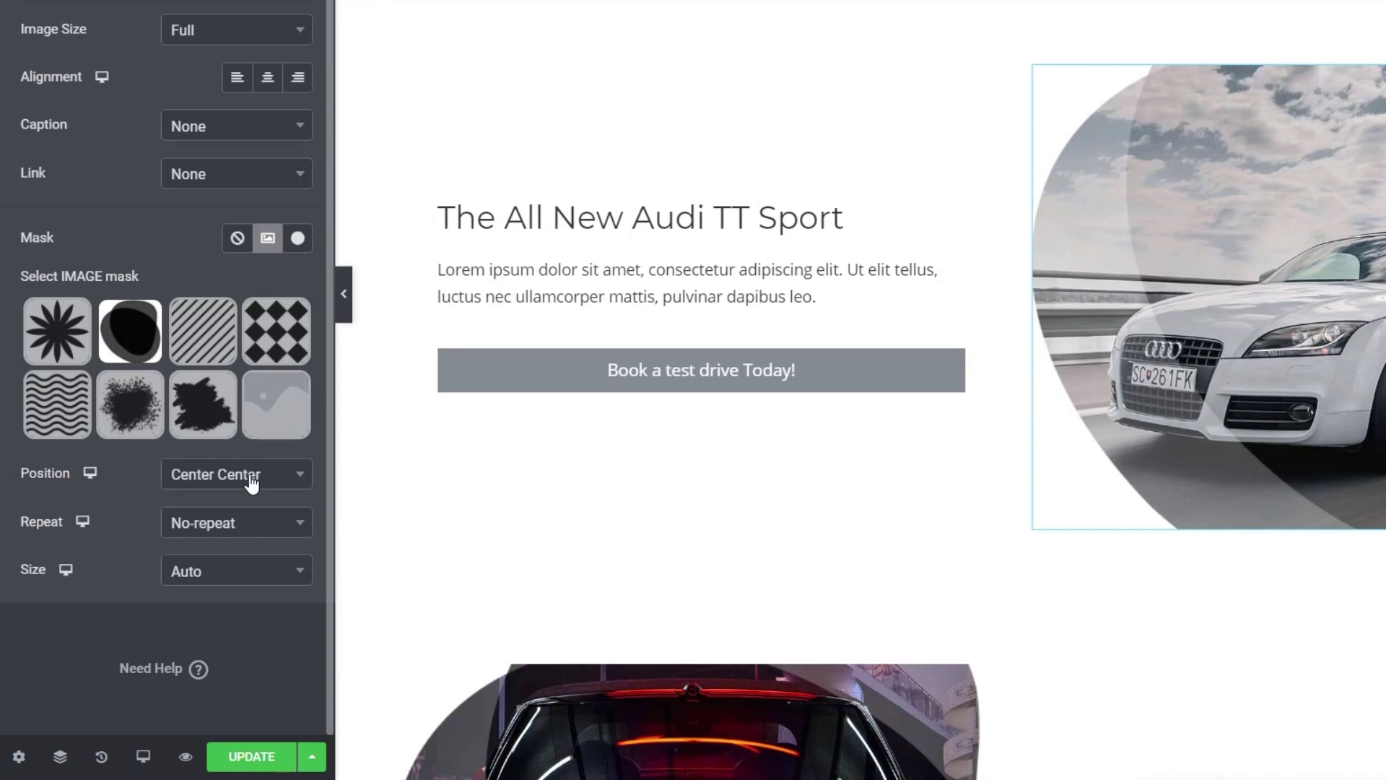
# Try the mask at Center Left and Top Left, then reset its position to Default
pyautogui.click(249, 526)
pyautogui.click(249, 525)
pyautogui.click(229, 474)
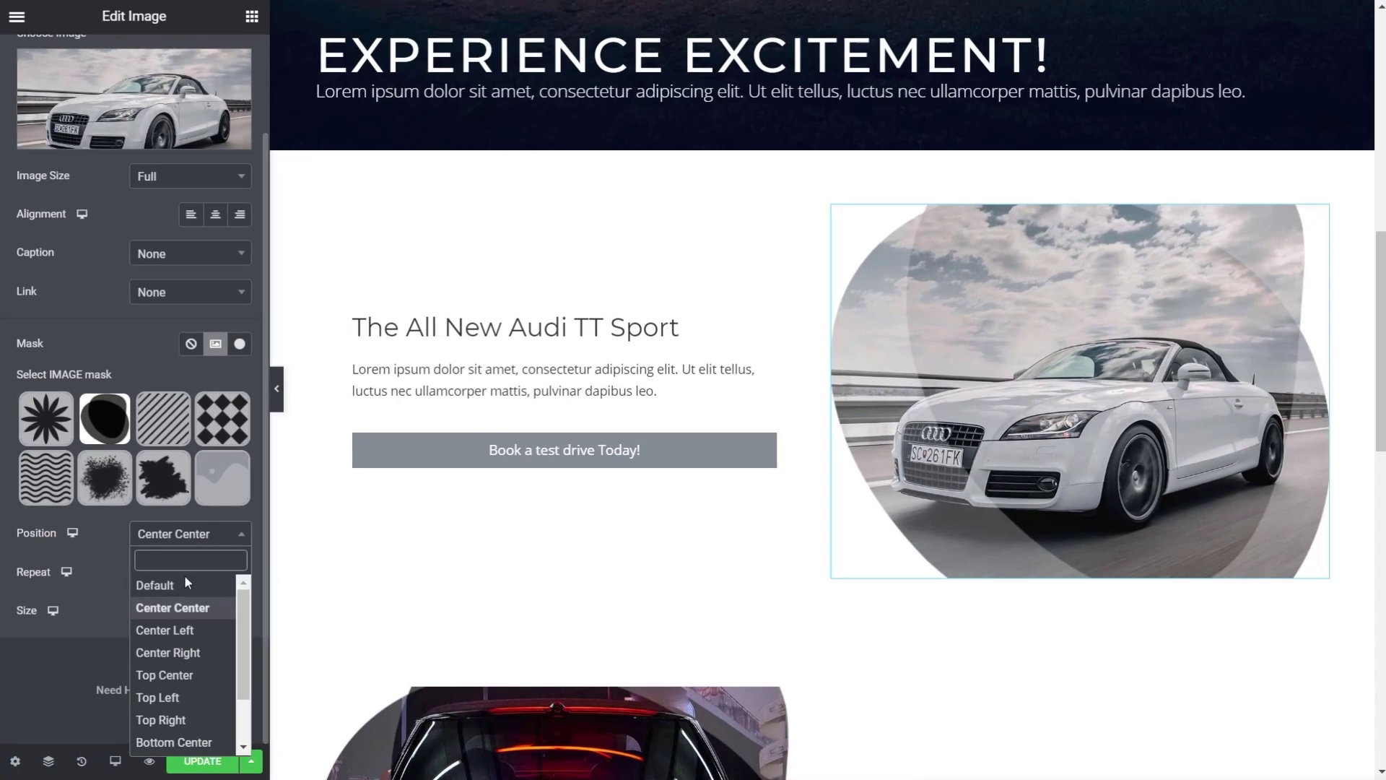
pyautogui.click(173, 630)
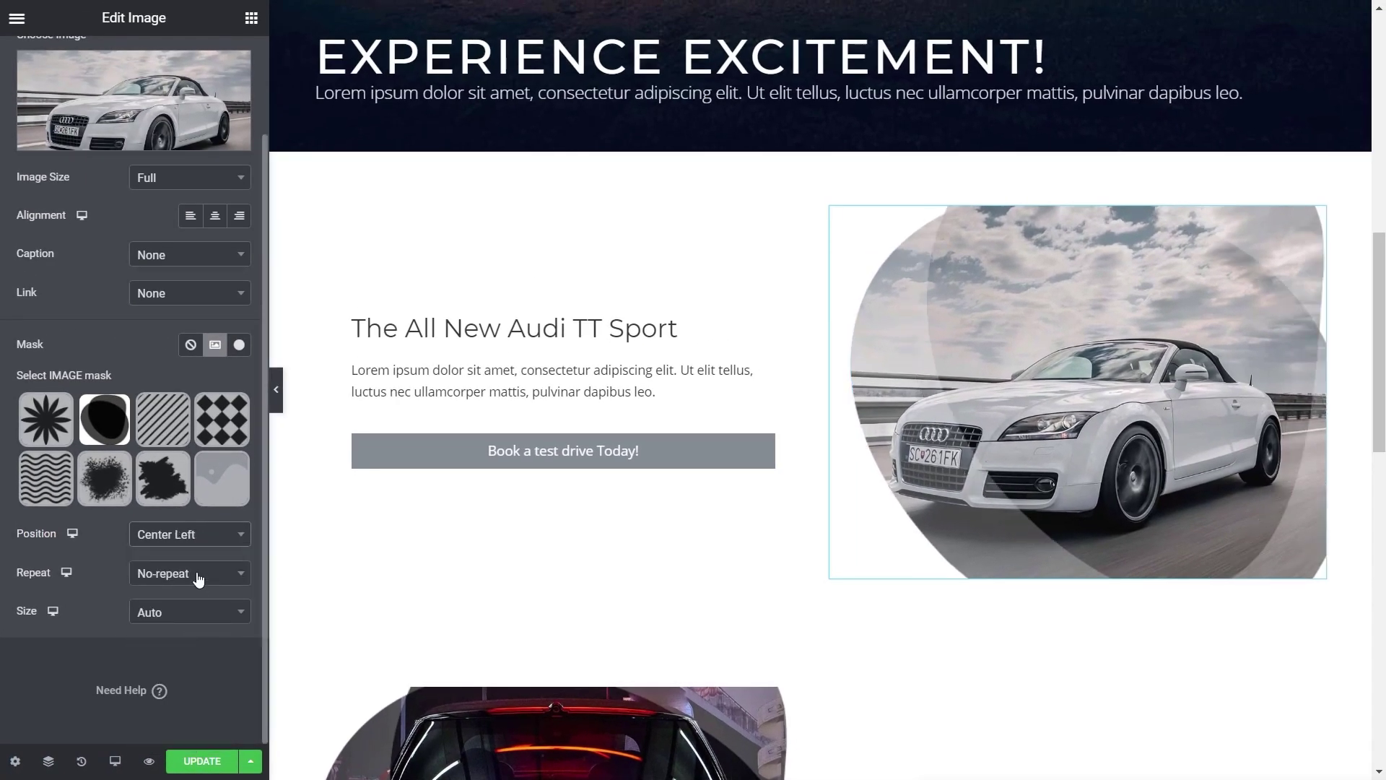
pyautogui.click(198, 543)
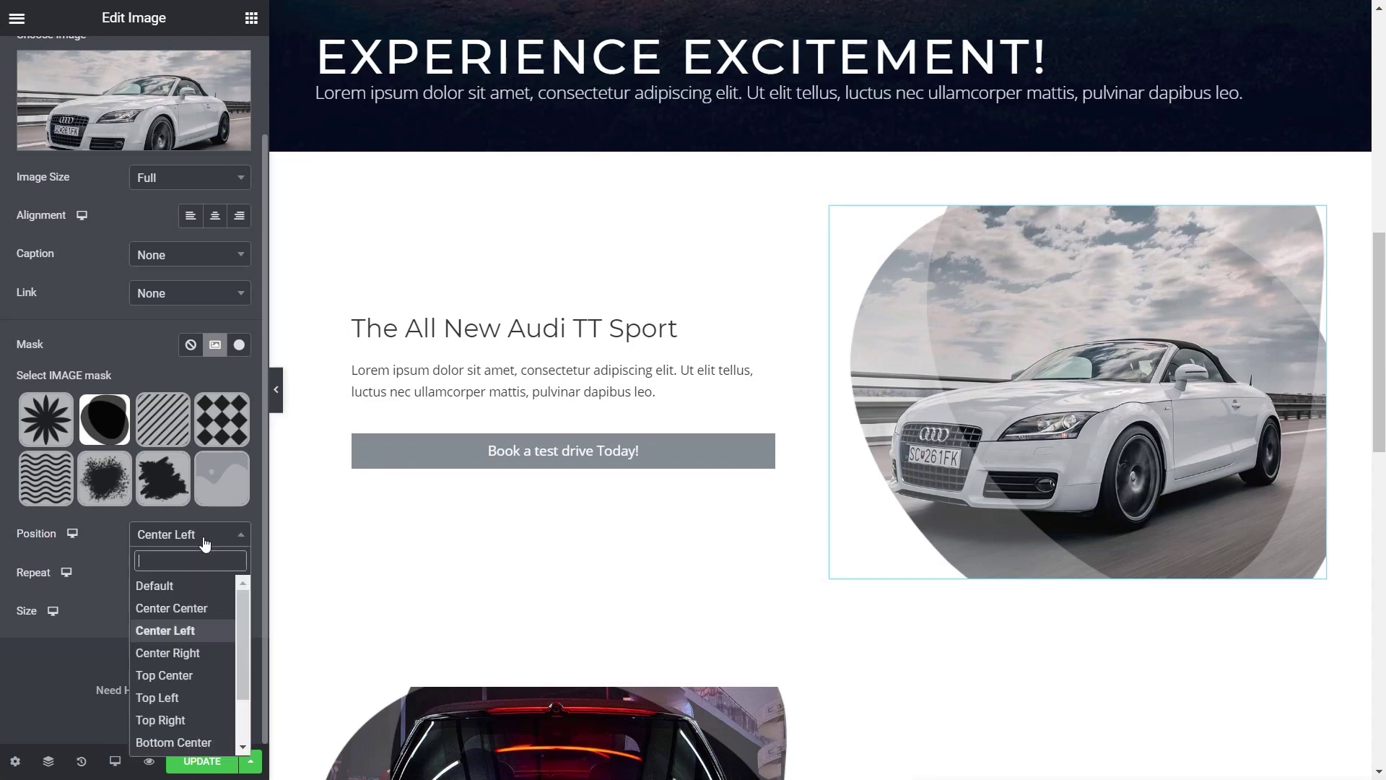
pyautogui.click(189, 699)
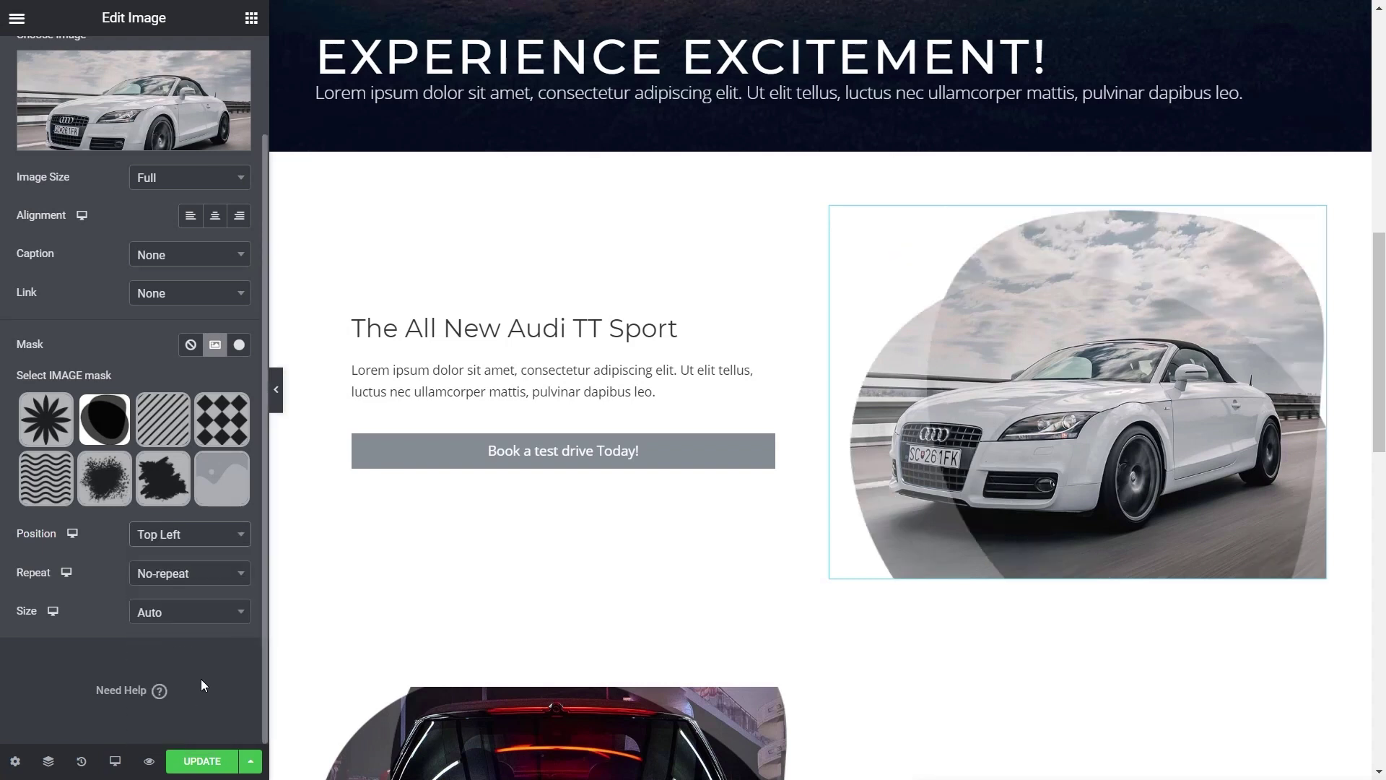
pyautogui.click(205, 542)
pyautogui.click(189, 582)
# Set the blob mask size to Cover, then change it to Contain
pyautogui.click(190, 612)
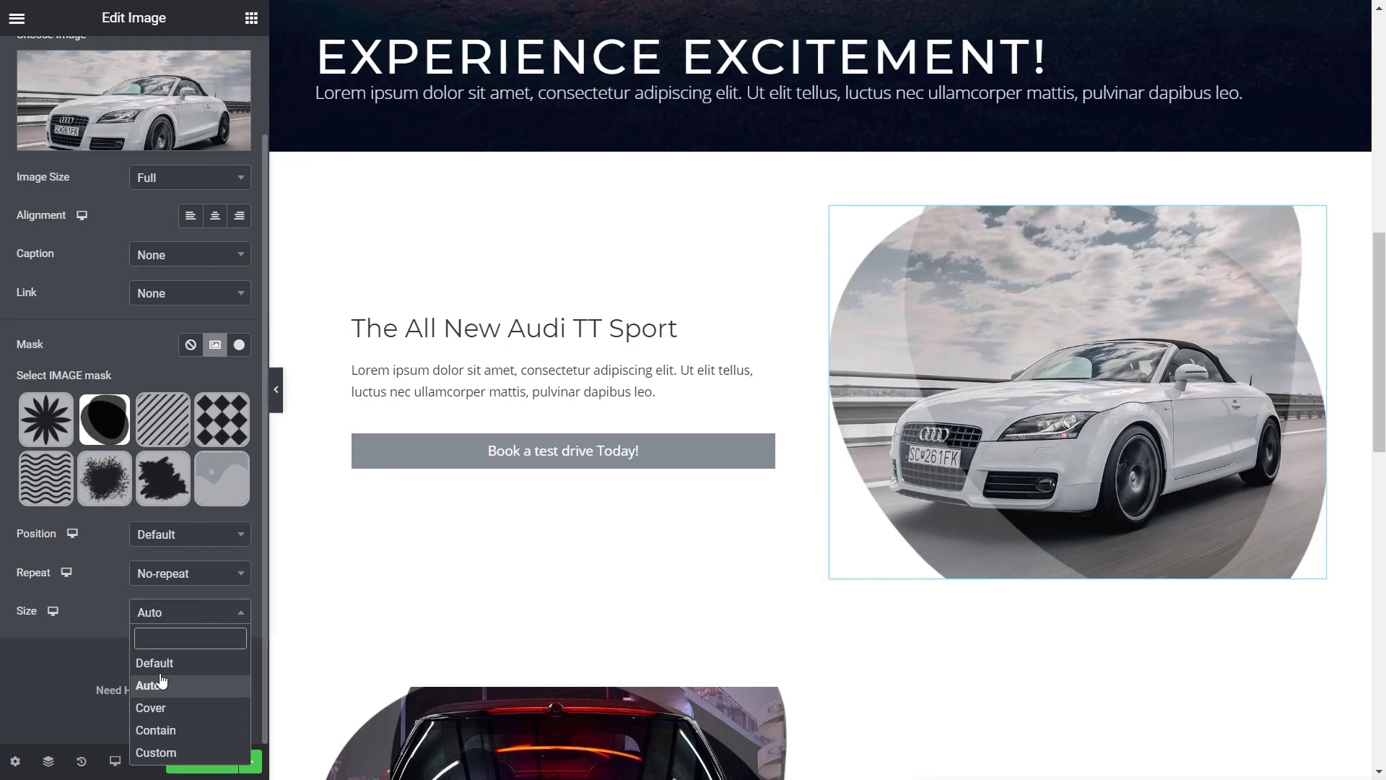
pyautogui.click(155, 707)
pyautogui.click(178, 615)
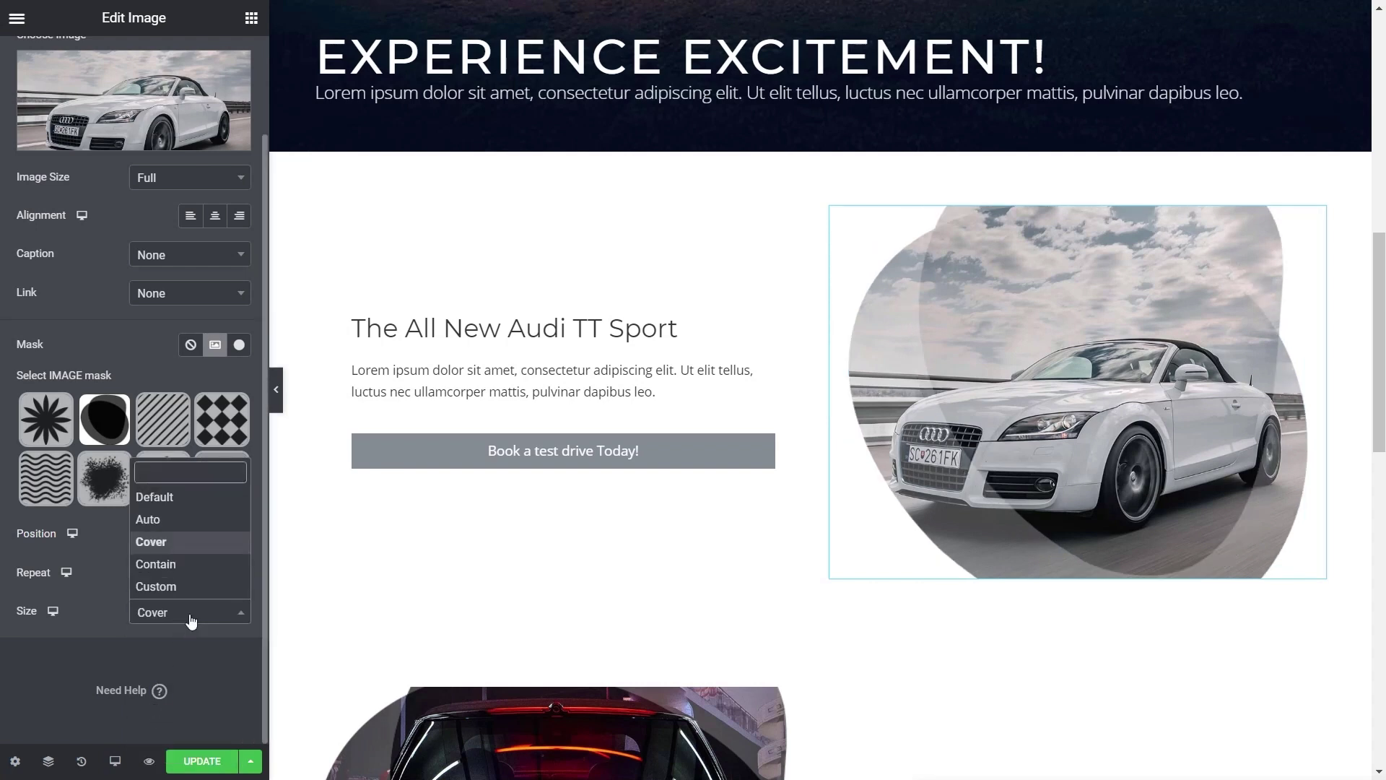
pyautogui.click(186, 564)
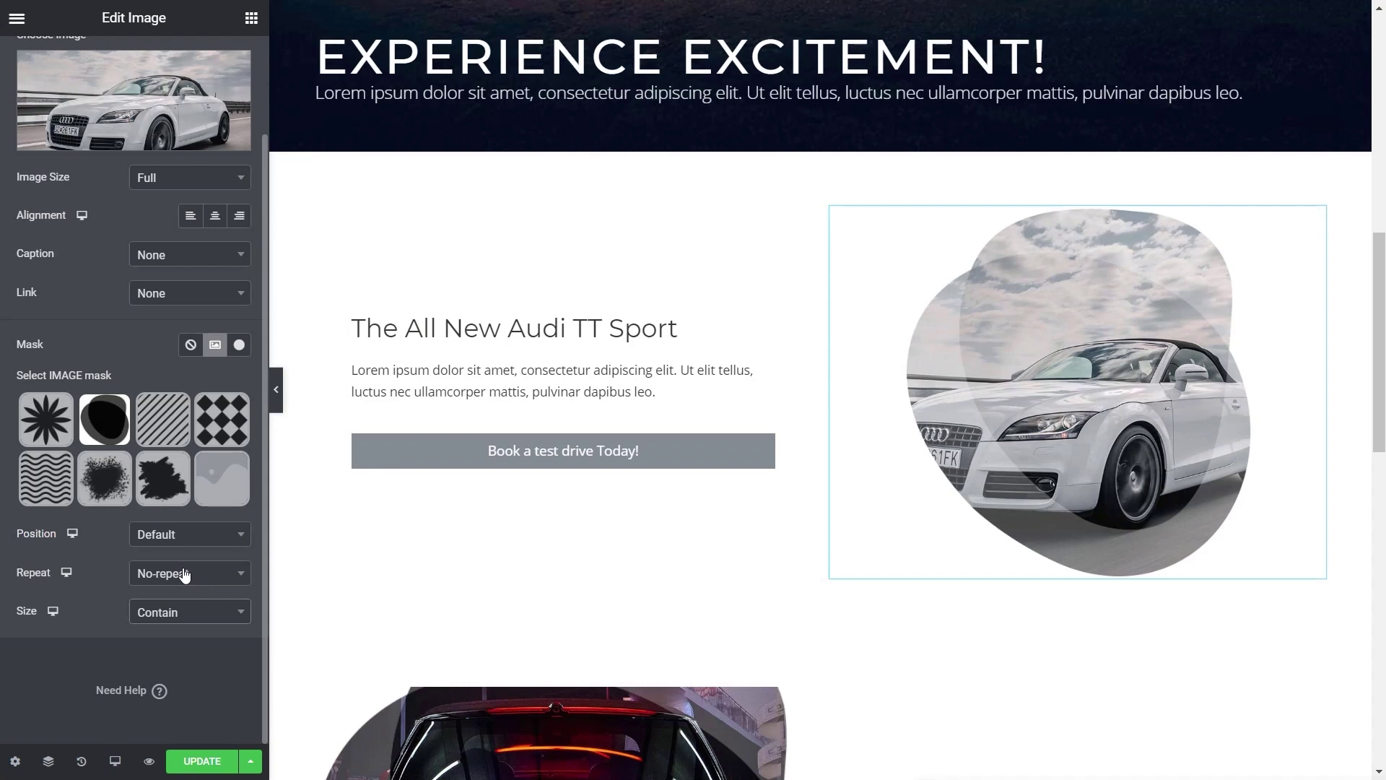
# Try Center Right and Top Right positions, finally anchoring the mask at Bottom Right
pyautogui.click(181, 538)
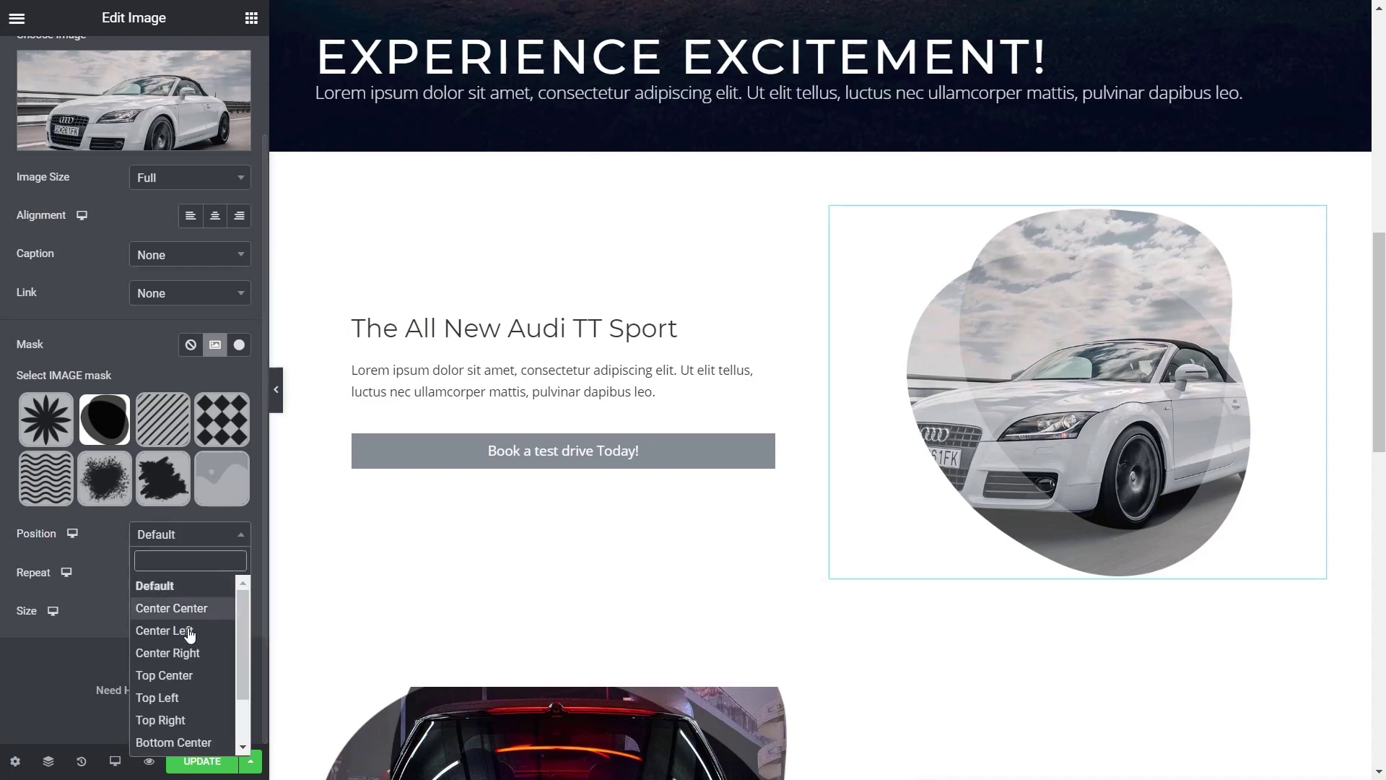
pyautogui.click(187, 653)
pyautogui.click(191, 535)
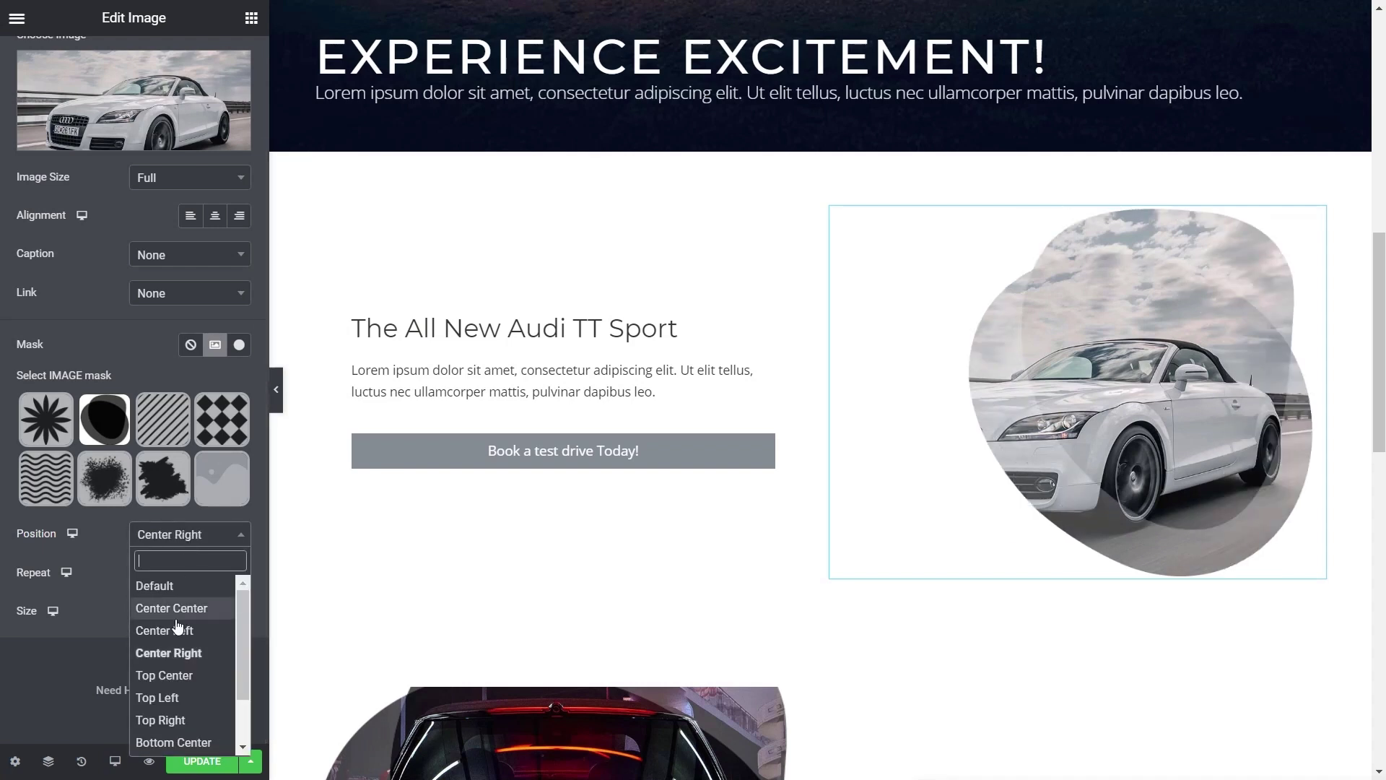
pyautogui.click(176, 719)
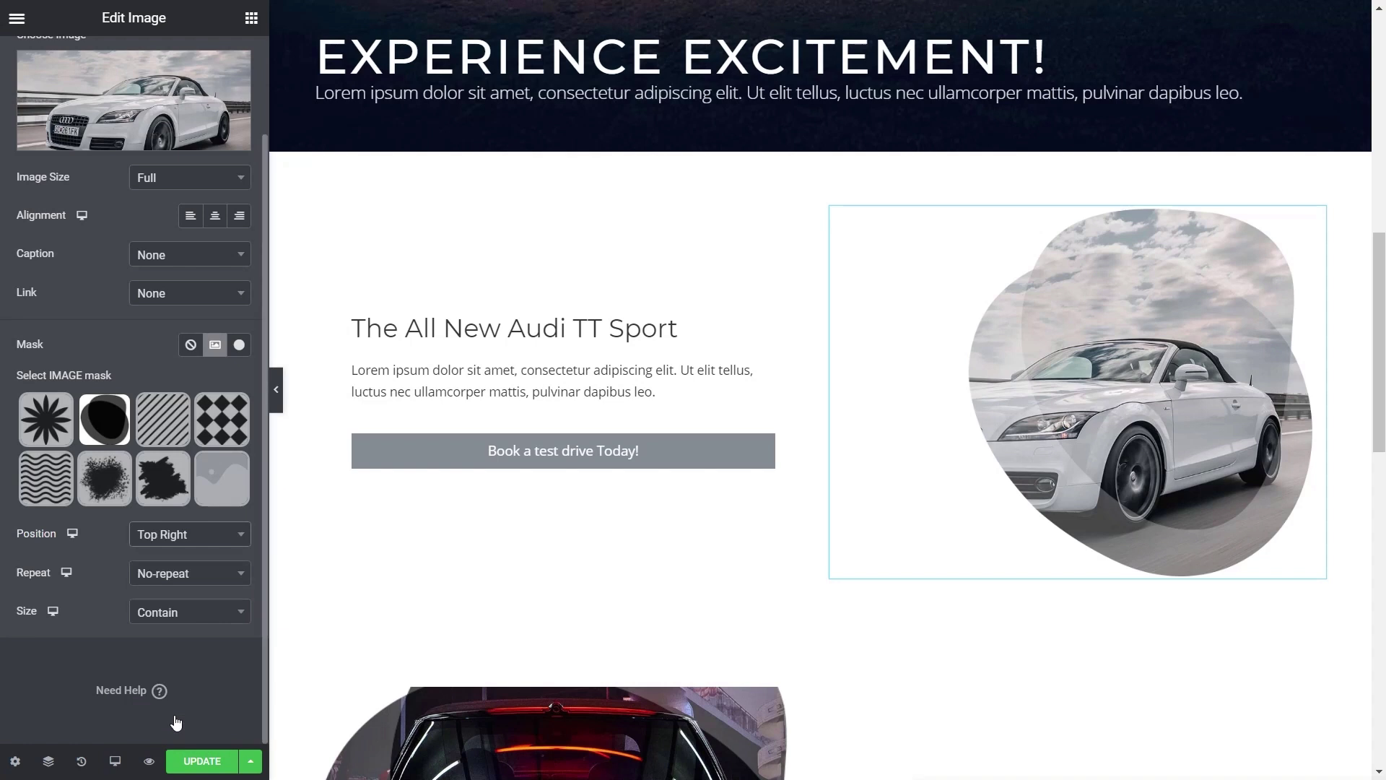
pyautogui.click(192, 538)
pyautogui.moveTo(244, 675); pyautogui.dragTo(247, 713)
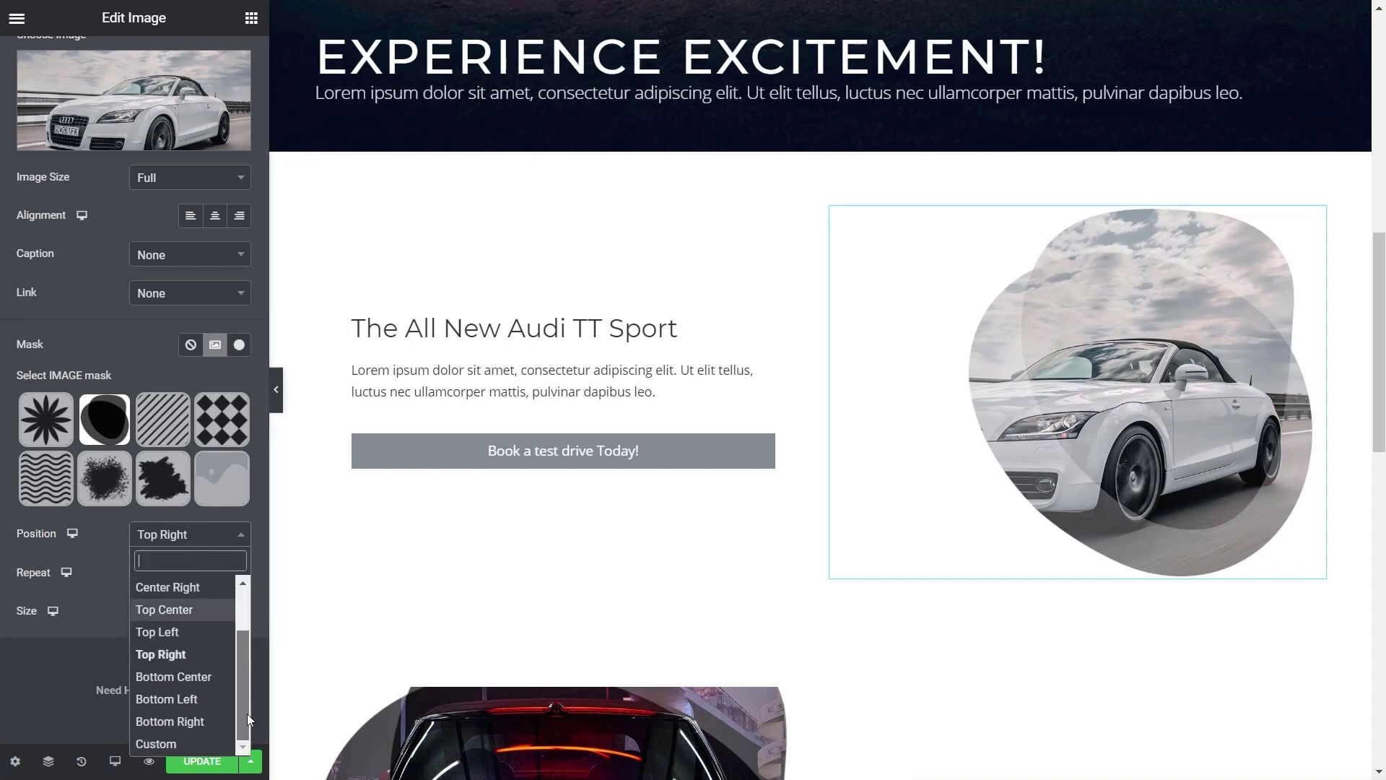
pyautogui.click(165, 722)
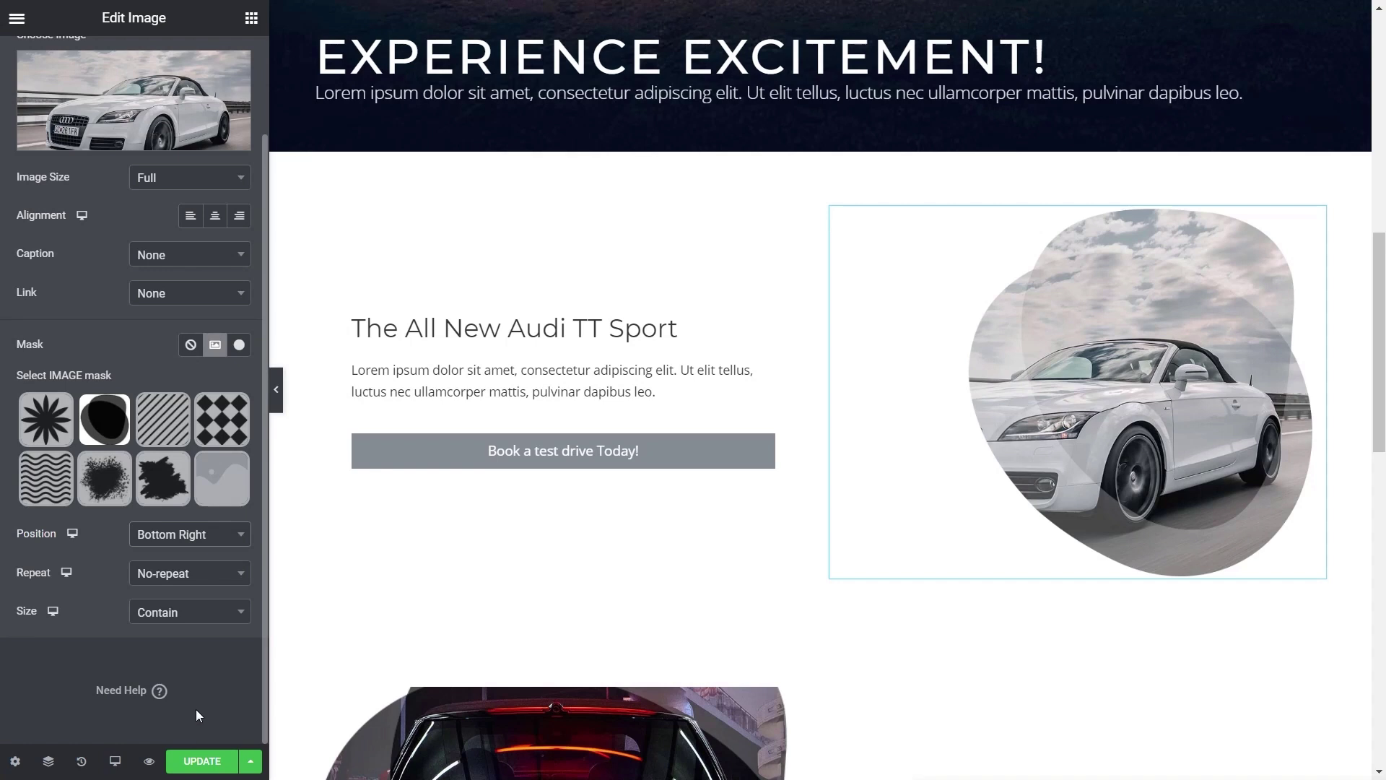
# Try Waves, then use the Drawing splatter mask at a Custom size with a larger width
pyautogui.click(58, 488)
pyautogui.click(107, 493)
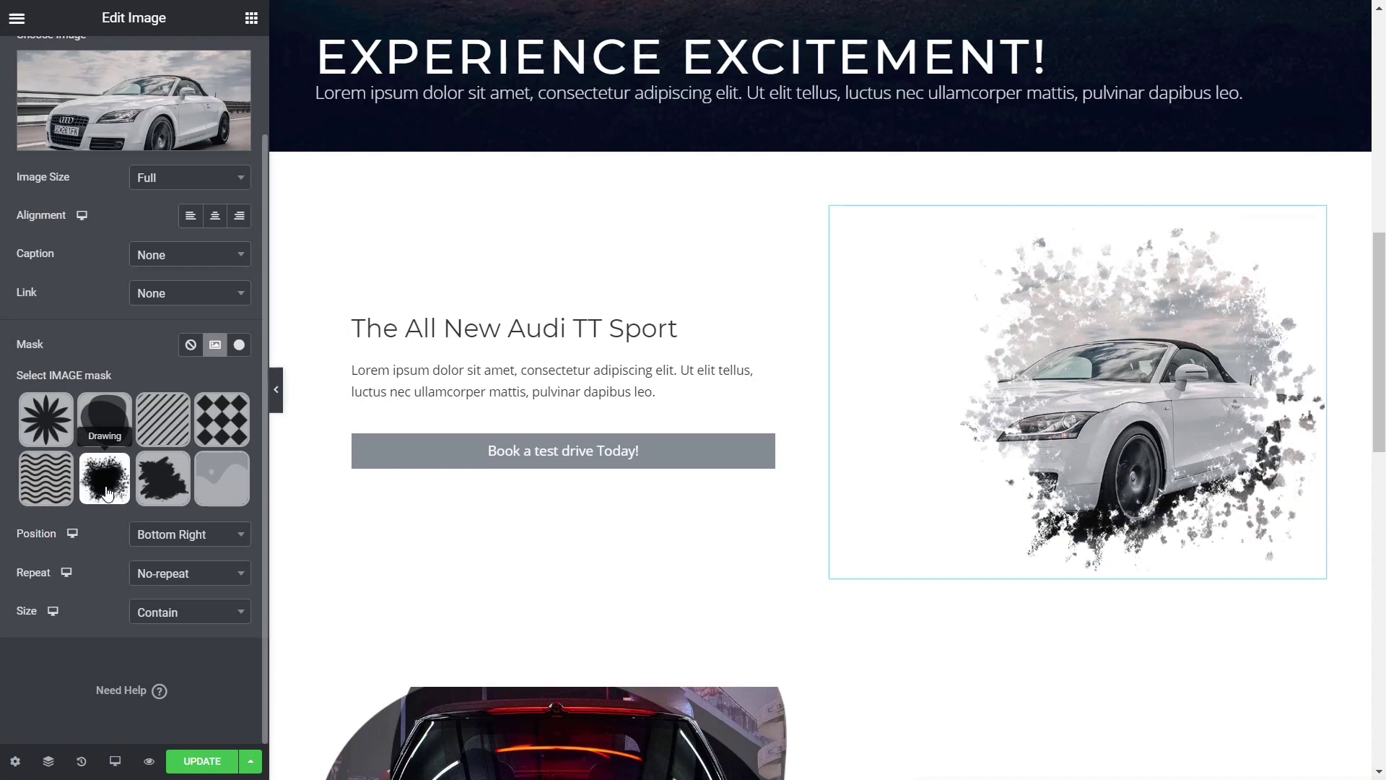
pyautogui.click(207, 615)
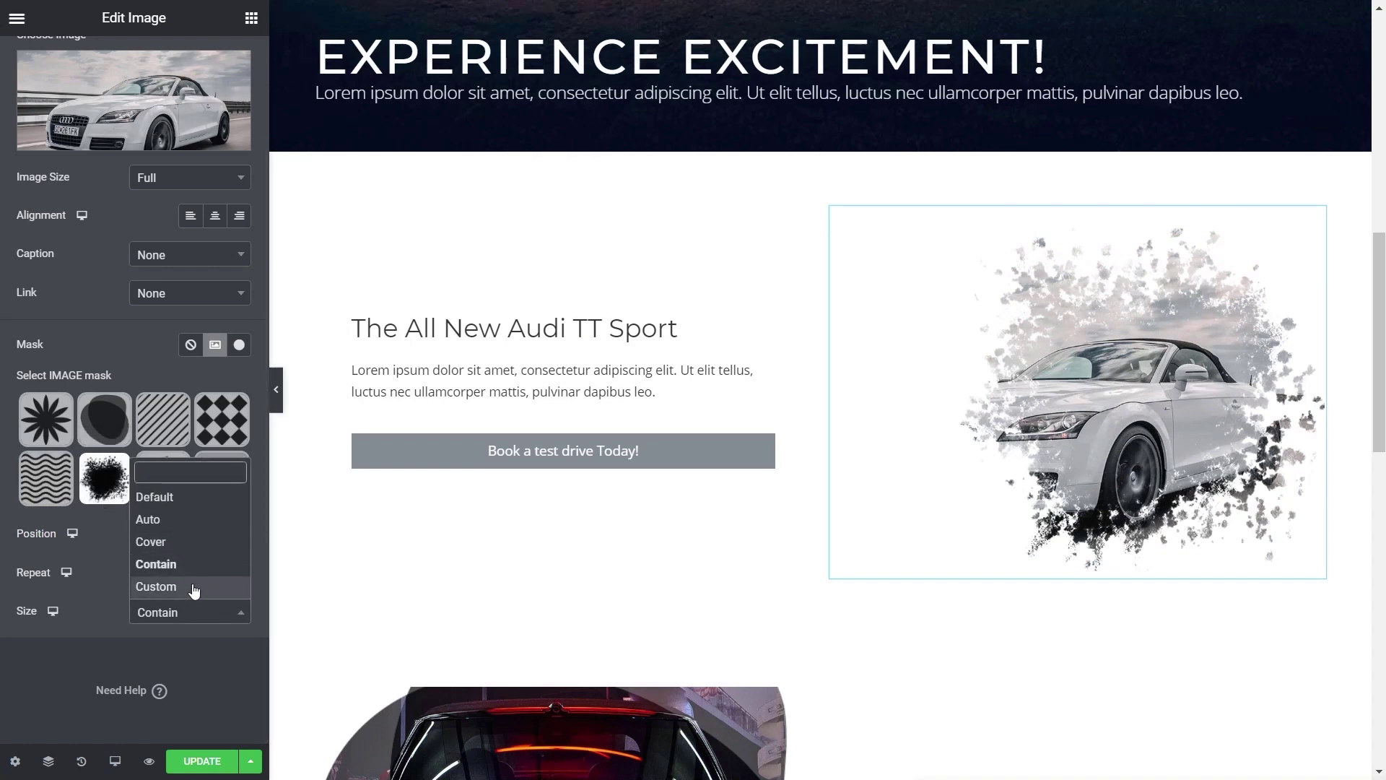
pyautogui.click(193, 586)
pyautogui.moveTo(171, 683)
pyautogui.mouseDown()
pyautogui.moveTo(132, 688)
pyautogui.moveTo(177, 686)
pyautogui.mouseUp()
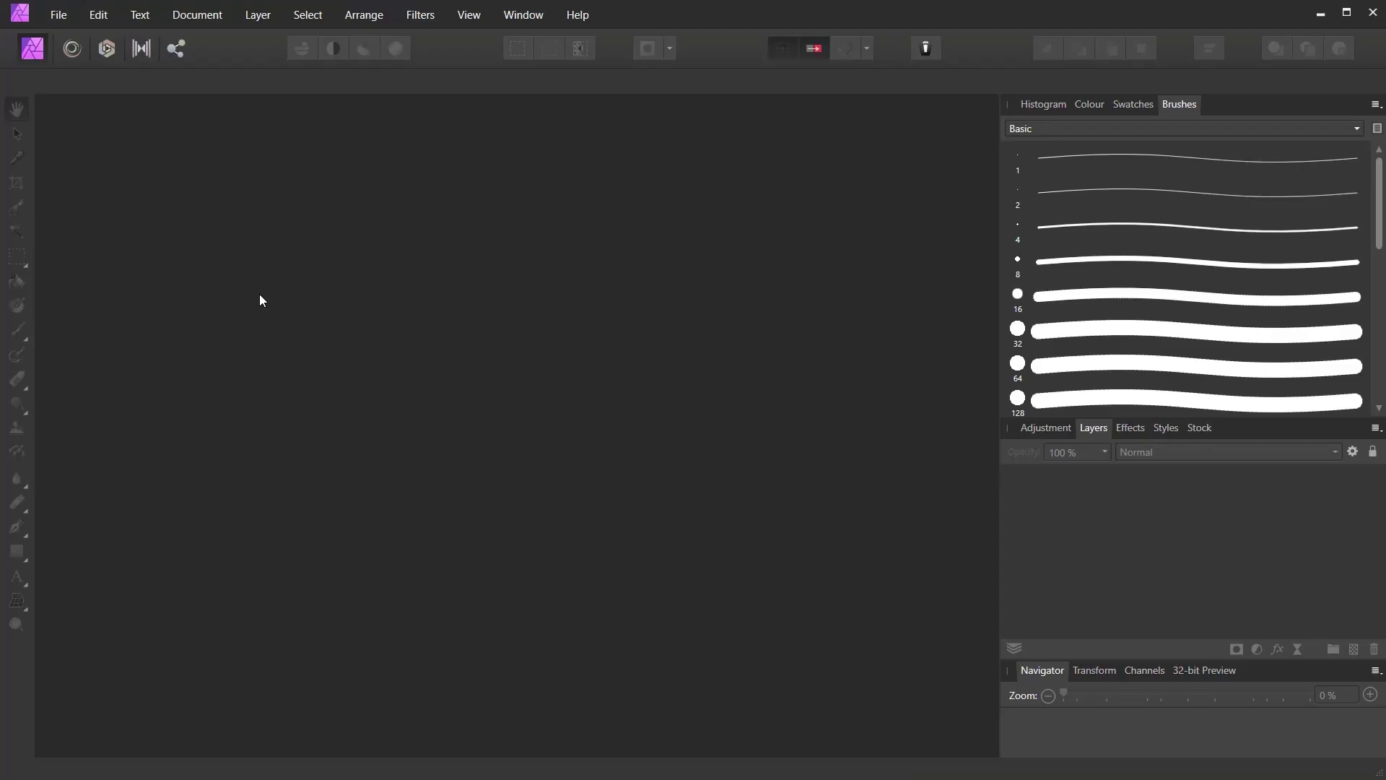
# Create a new document via File > New with width 800 px and height 800 px
pyautogui.click(67, 21)
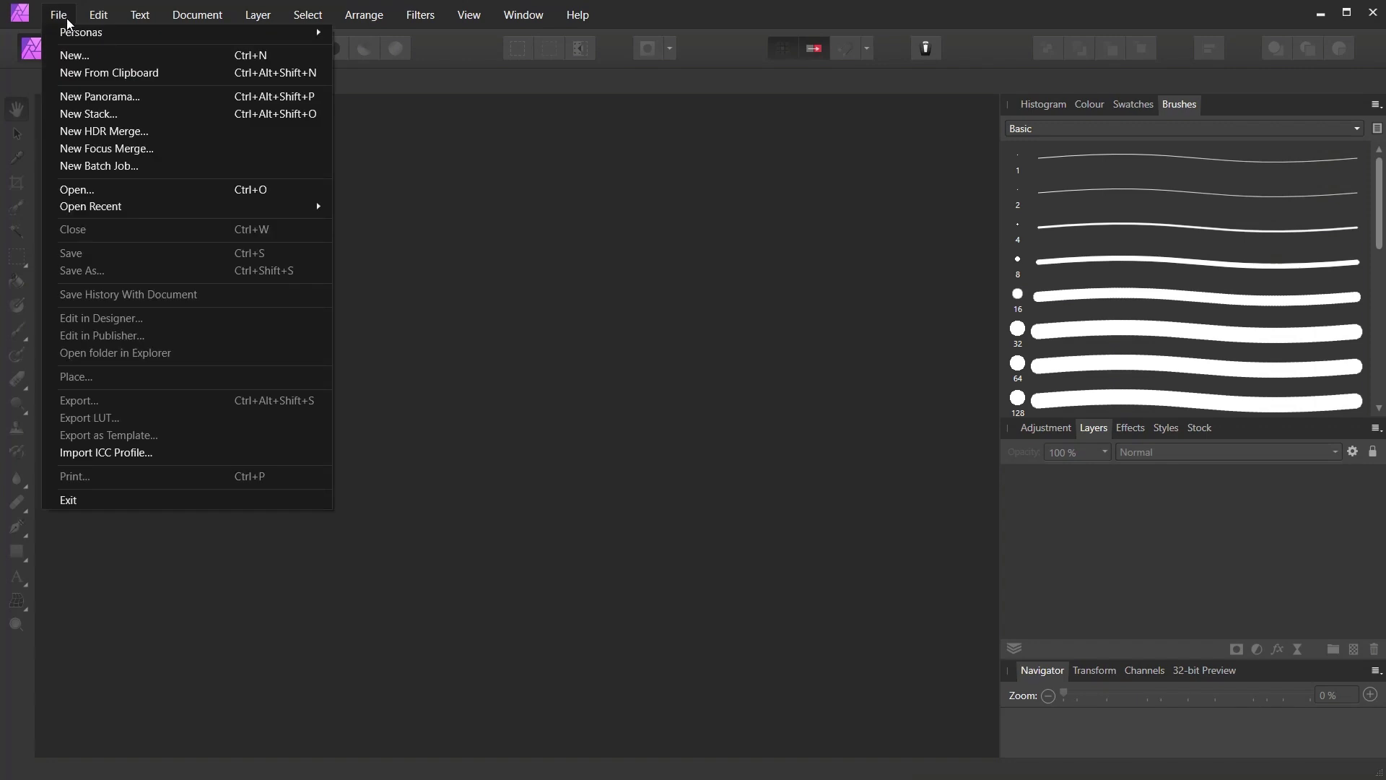
pyautogui.click(76, 56)
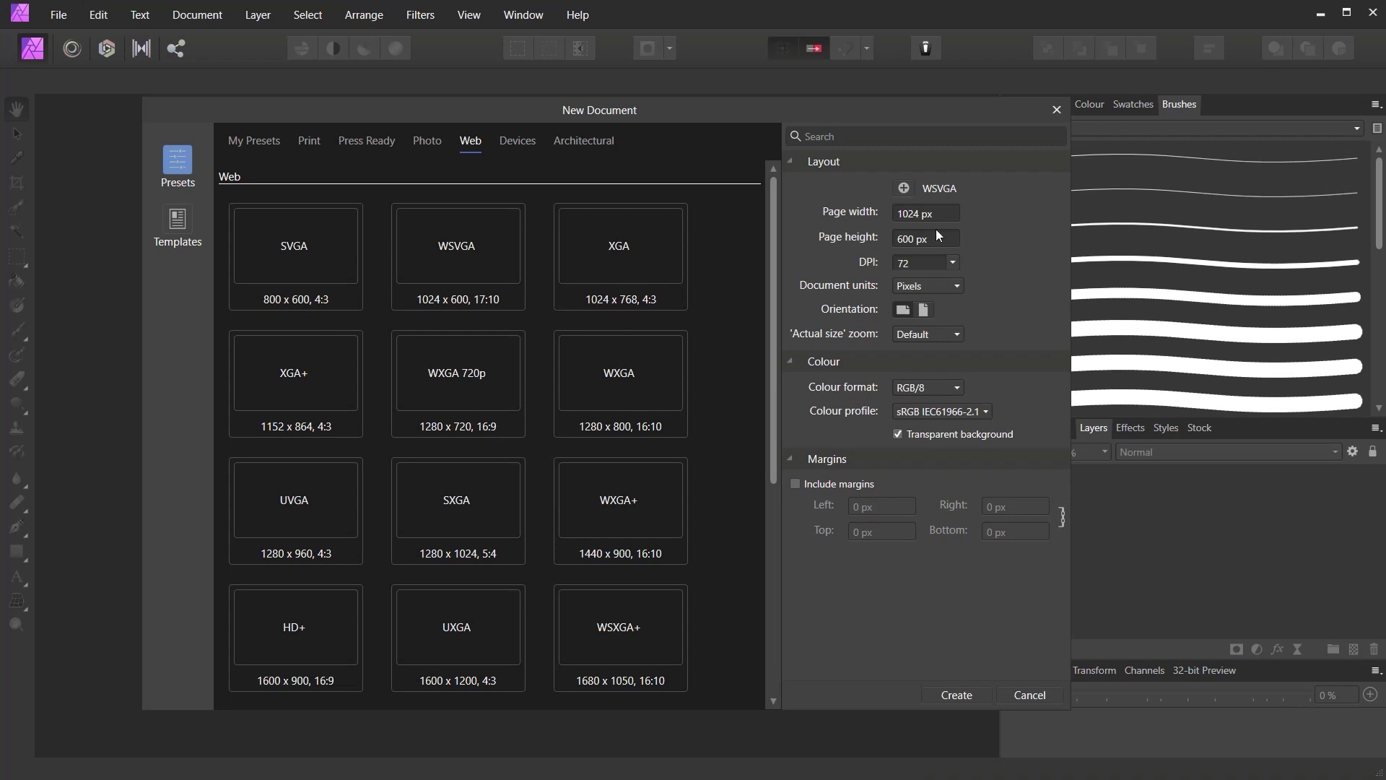
pyautogui.click(948, 215)
pyautogui.write('800')
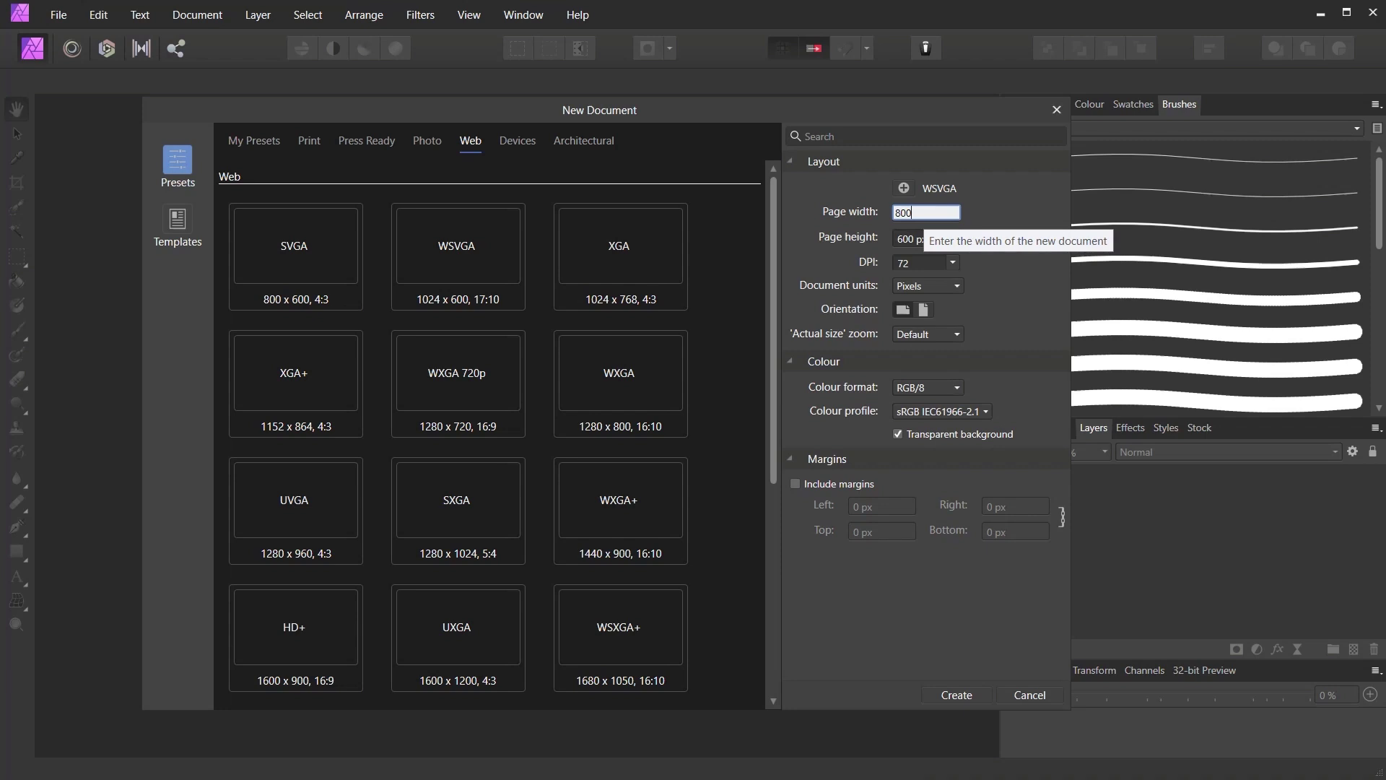
pyautogui.click(951, 240)
pyautogui.write('800')
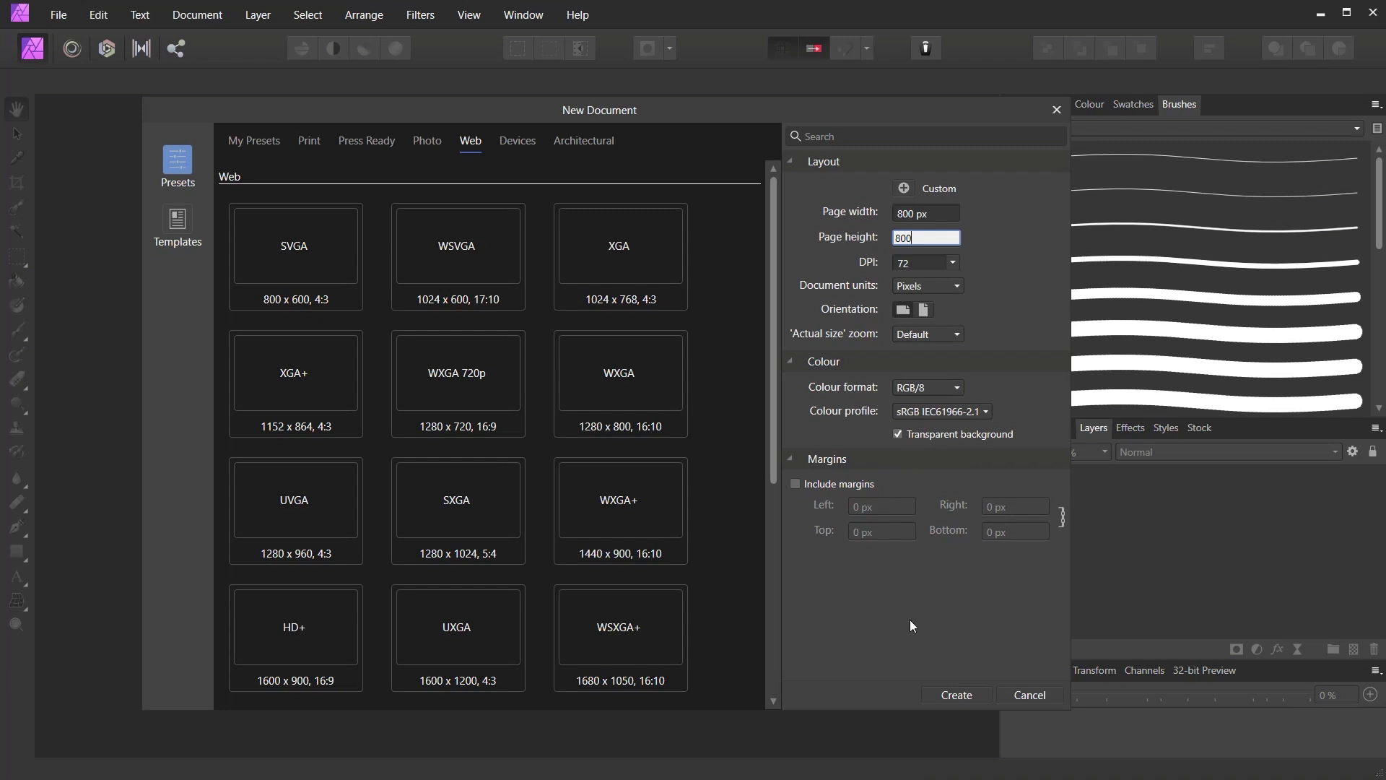
pyautogui.click(959, 694)
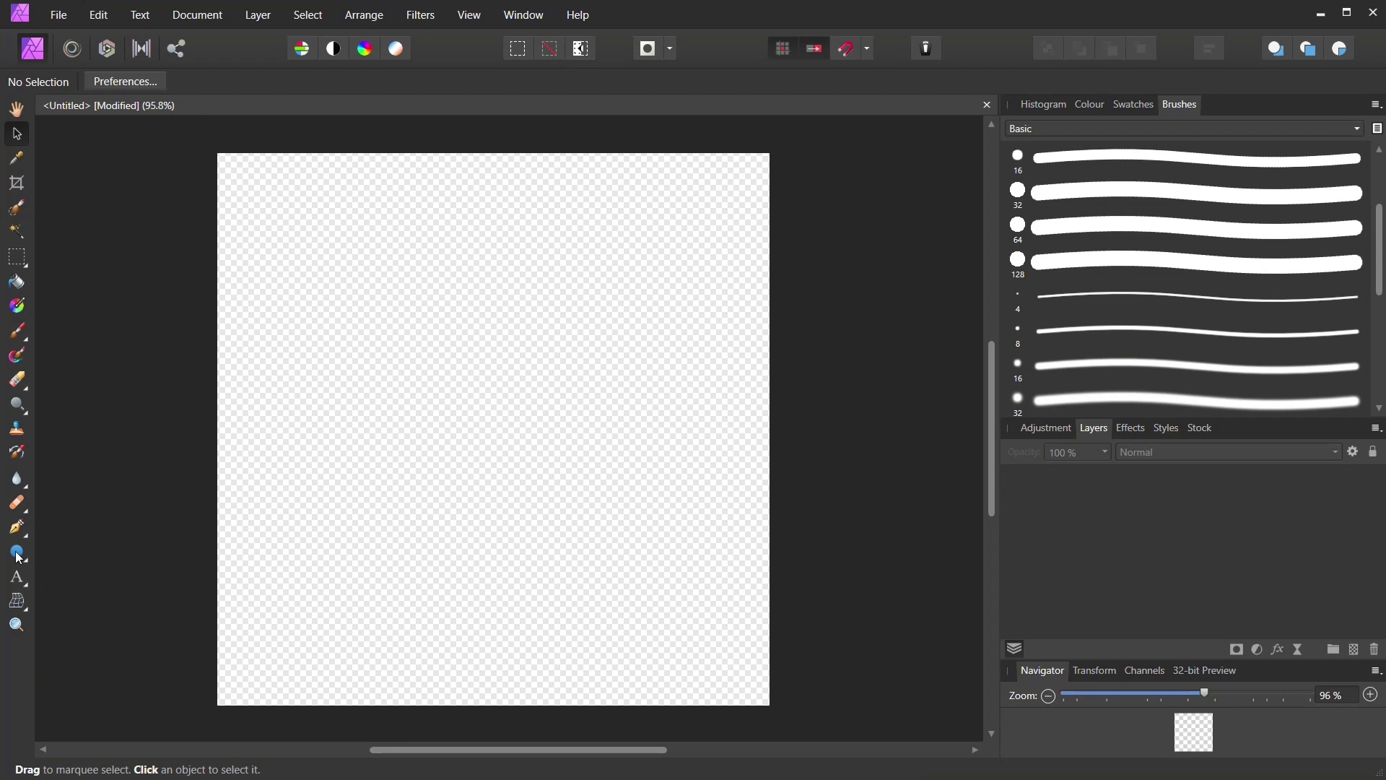
# Make black the fill colour in the Colour panel and select the Ellipse Tool with that fill
pyautogui.click(1094, 106)
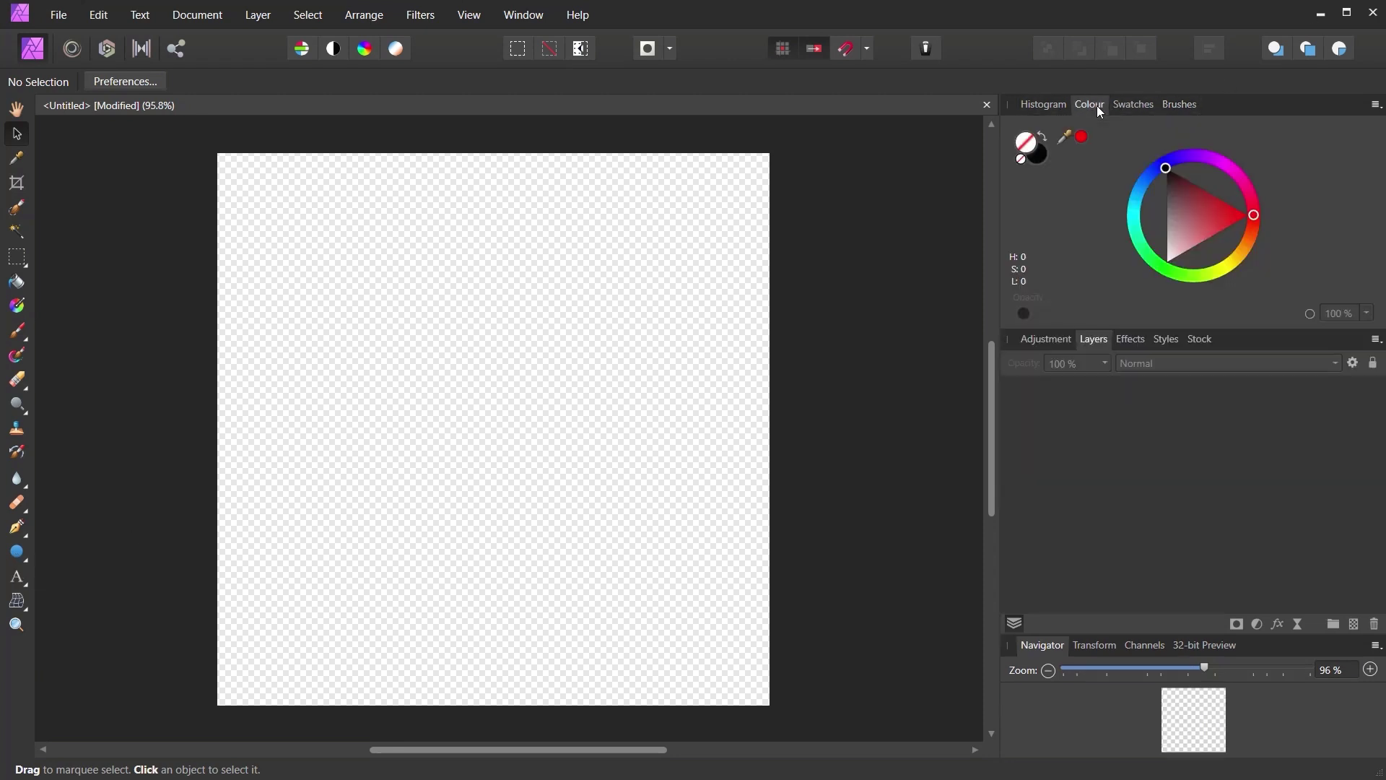
pyautogui.click(1037, 157)
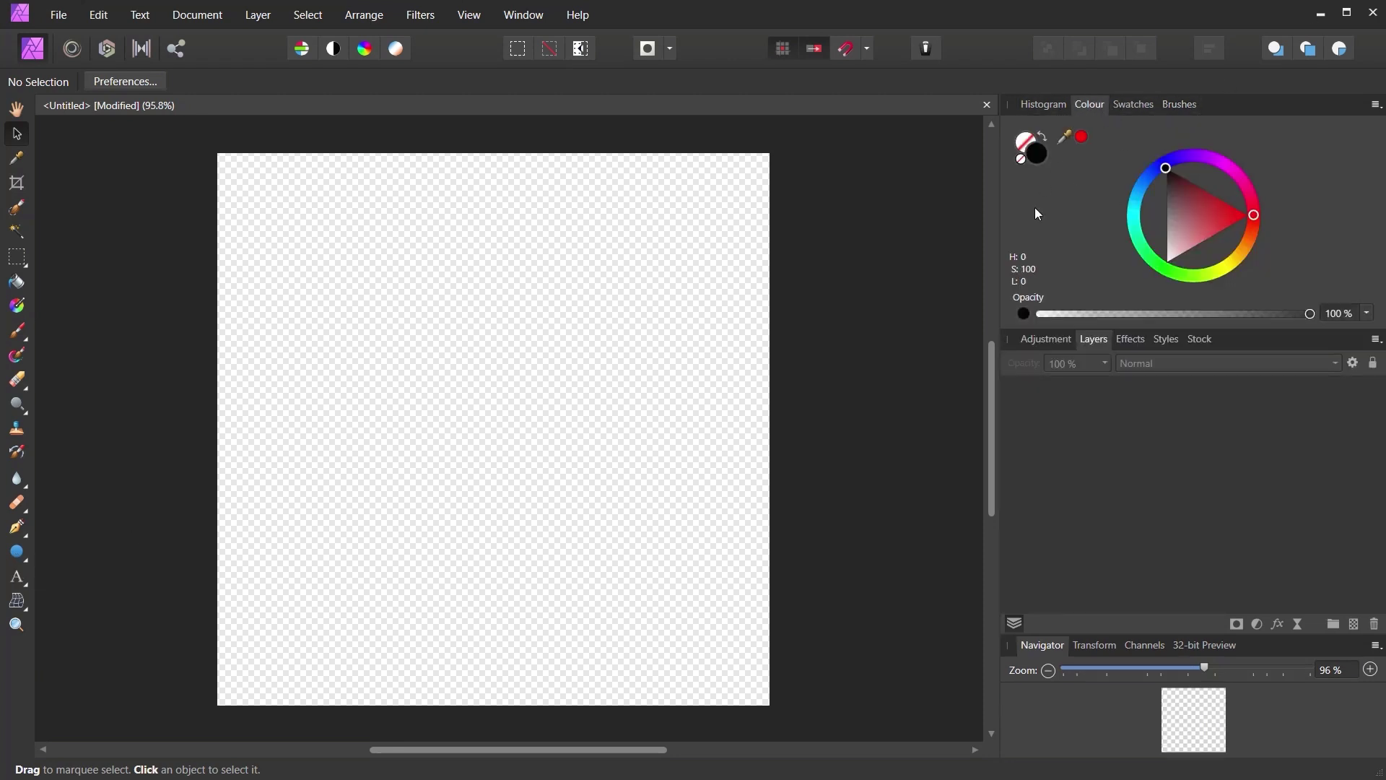
pyautogui.click(20, 556)
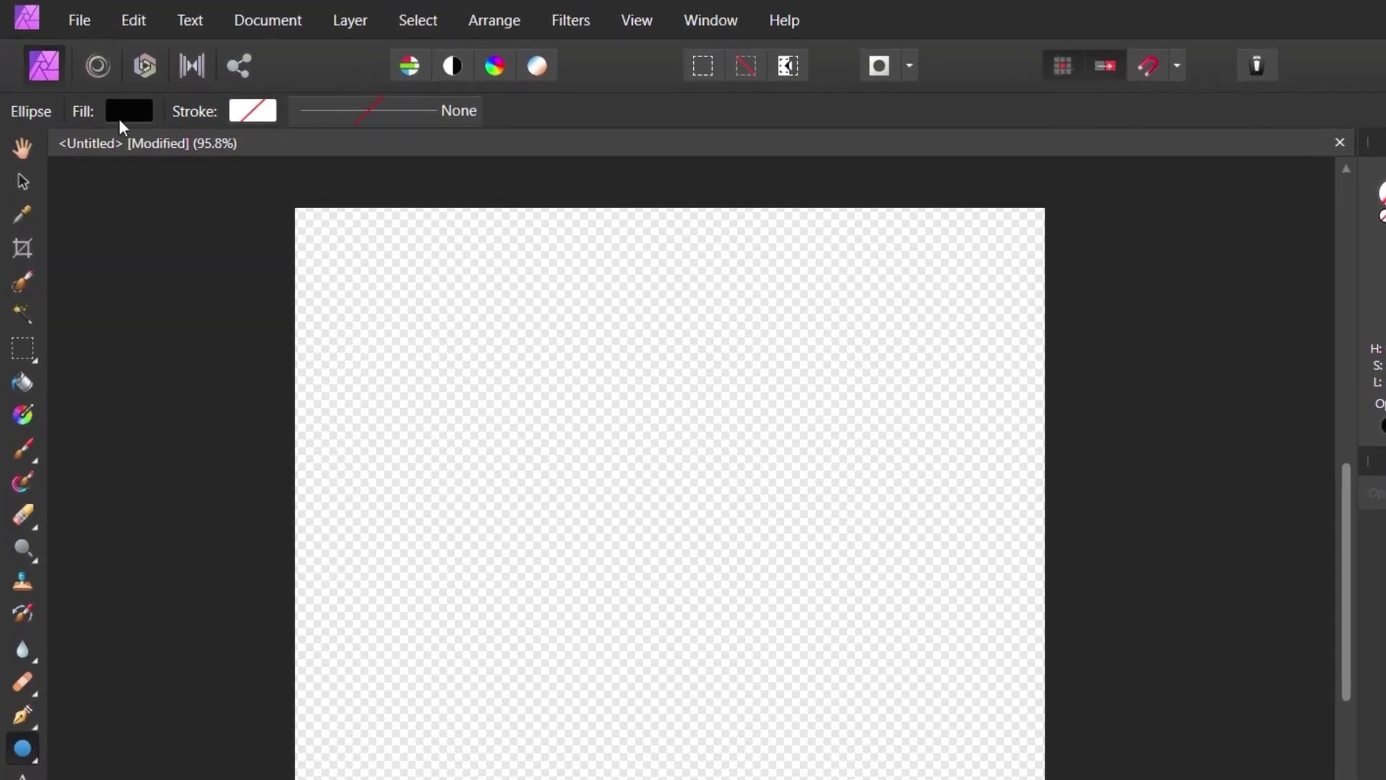
pyautogui.click(131, 111)
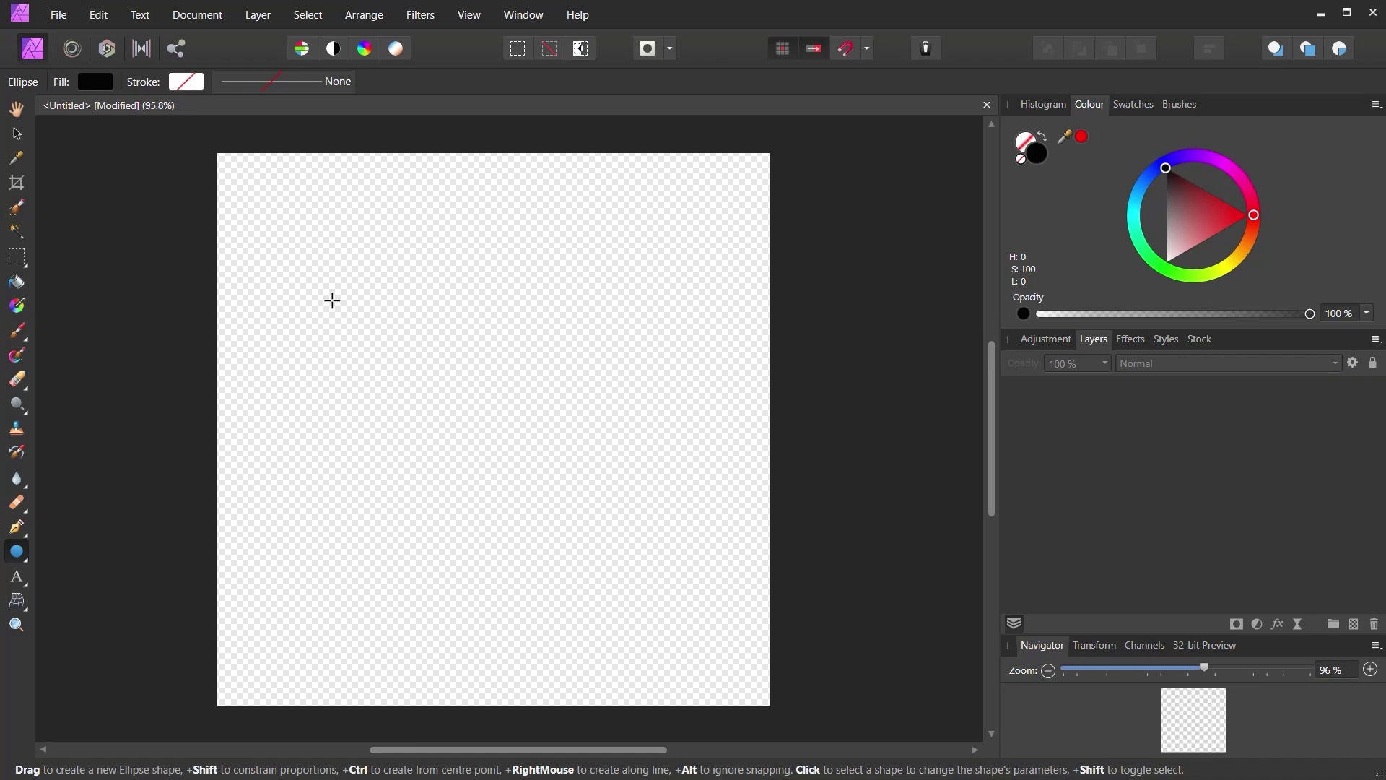
# Draw a large black circle, adjust its size and position, then Ctrl-drag a copy down-right
pyautogui.moveTo(315, 259)
pyautogui.mouseDown()
pyautogui.moveTo(571, 487)
pyautogui.moveTo(776, 639)
pyautogui.mouseUp()
pyautogui.moveTo(315, 259); pyautogui.dragTo(253, 199)
pyautogui.press('v')
pyautogui.moveTo(530, 416); pyautogui.dragTo(531, 397)
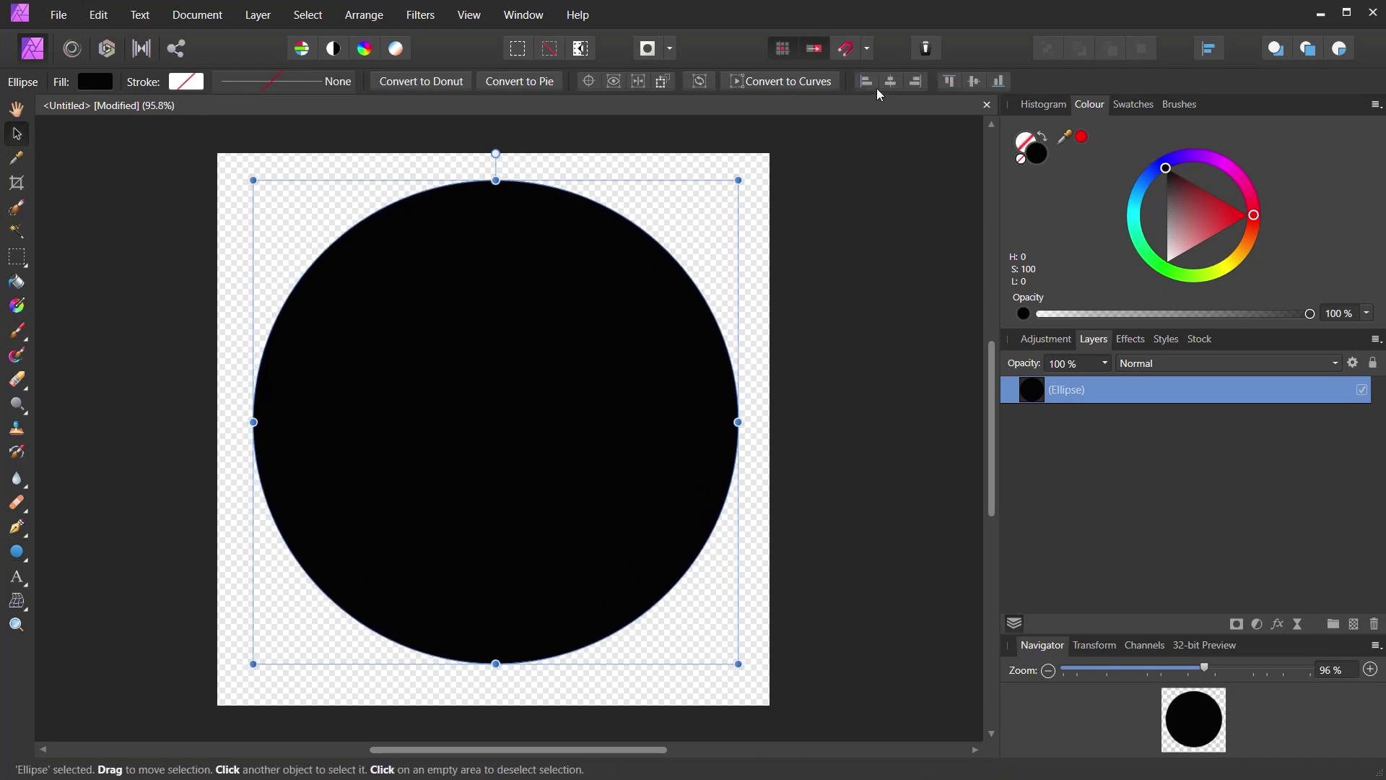
pyautogui.press('Left')
pyautogui.press('Left')
pyautogui.press('Left')
pyautogui.hotkey('shift', 'Down')
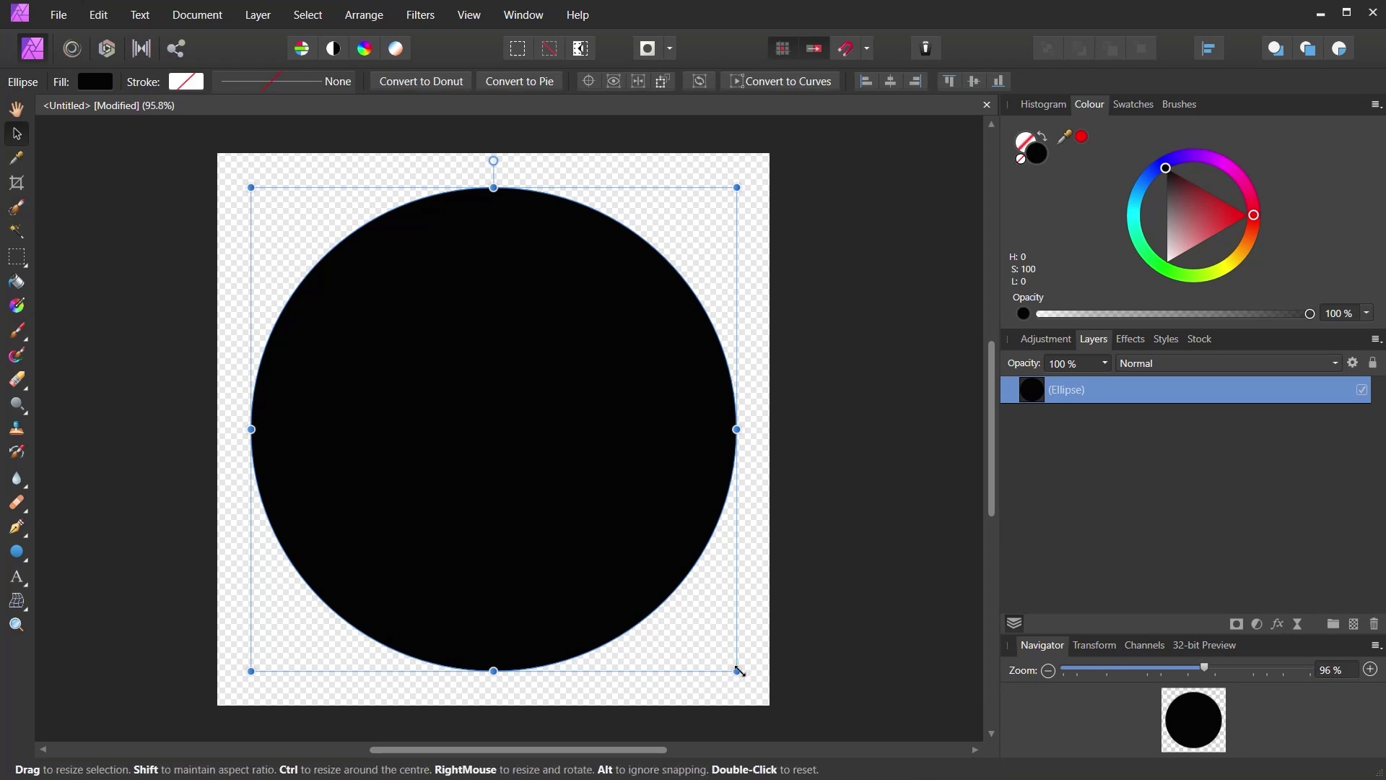
pyautogui.moveTo(739, 672); pyautogui.dragTo(696, 631)
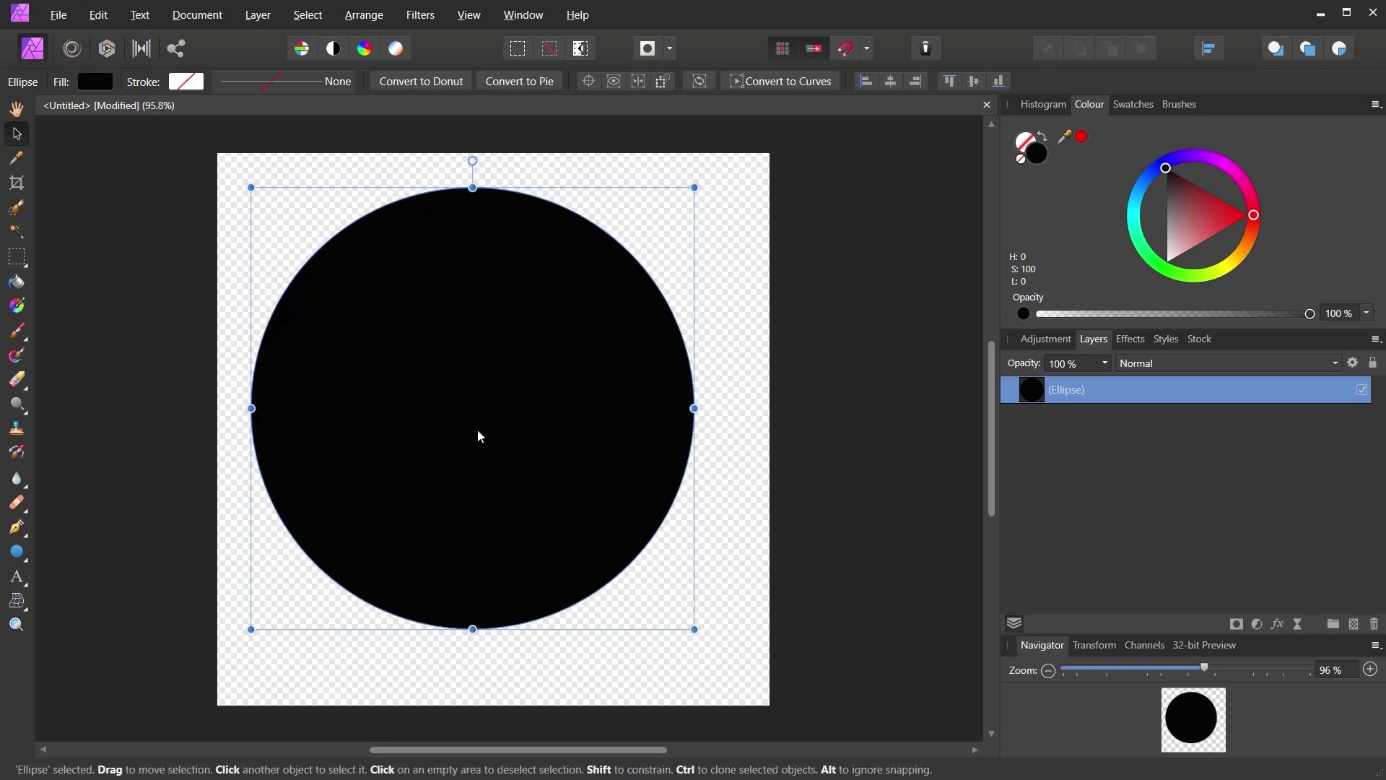
pyautogui.moveTo(474, 431); pyautogui.dragTo(502, 458)
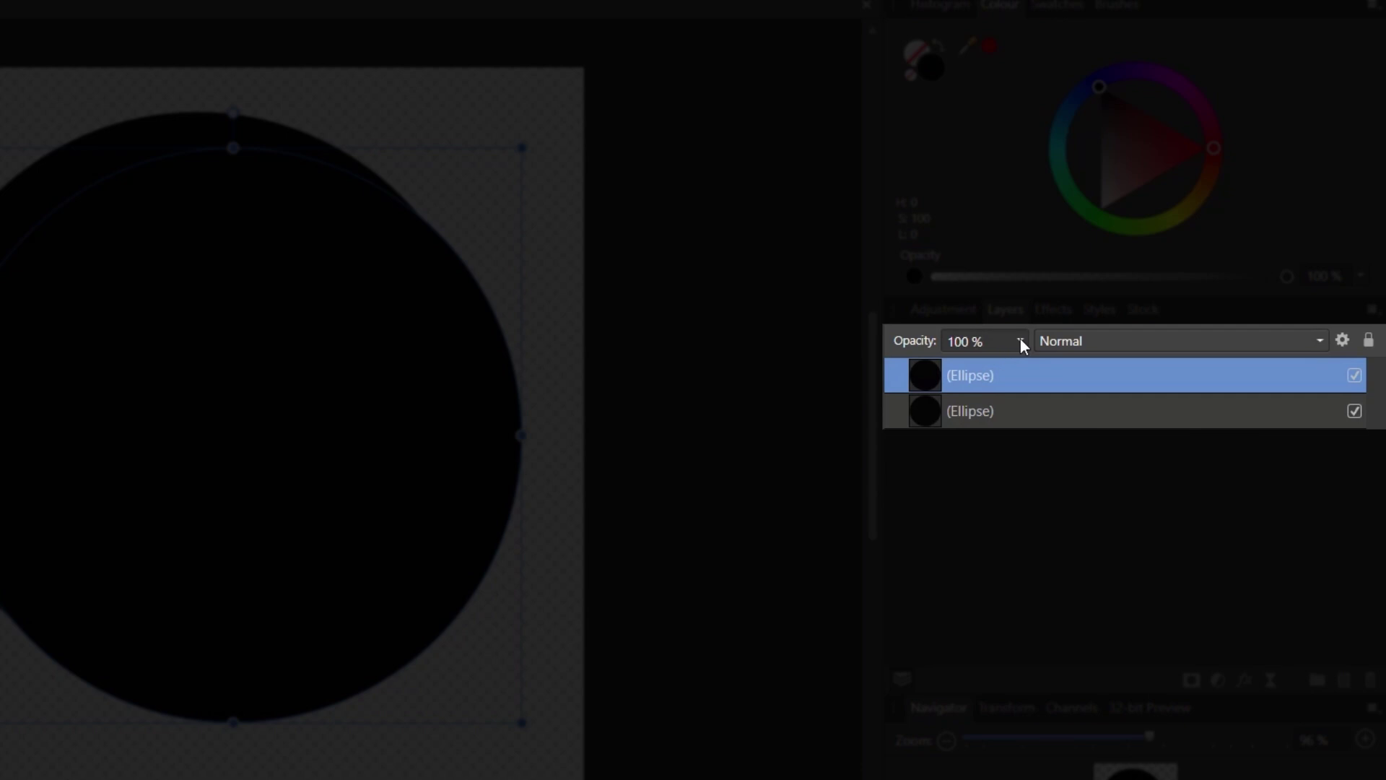
# Set the duplicate circle to 50% opacity and move its layer below the solid black circle
pyautogui.click(1021, 341)
pyautogui.moveTo(1023, 362); pyautogui.dragTo(955, 364)
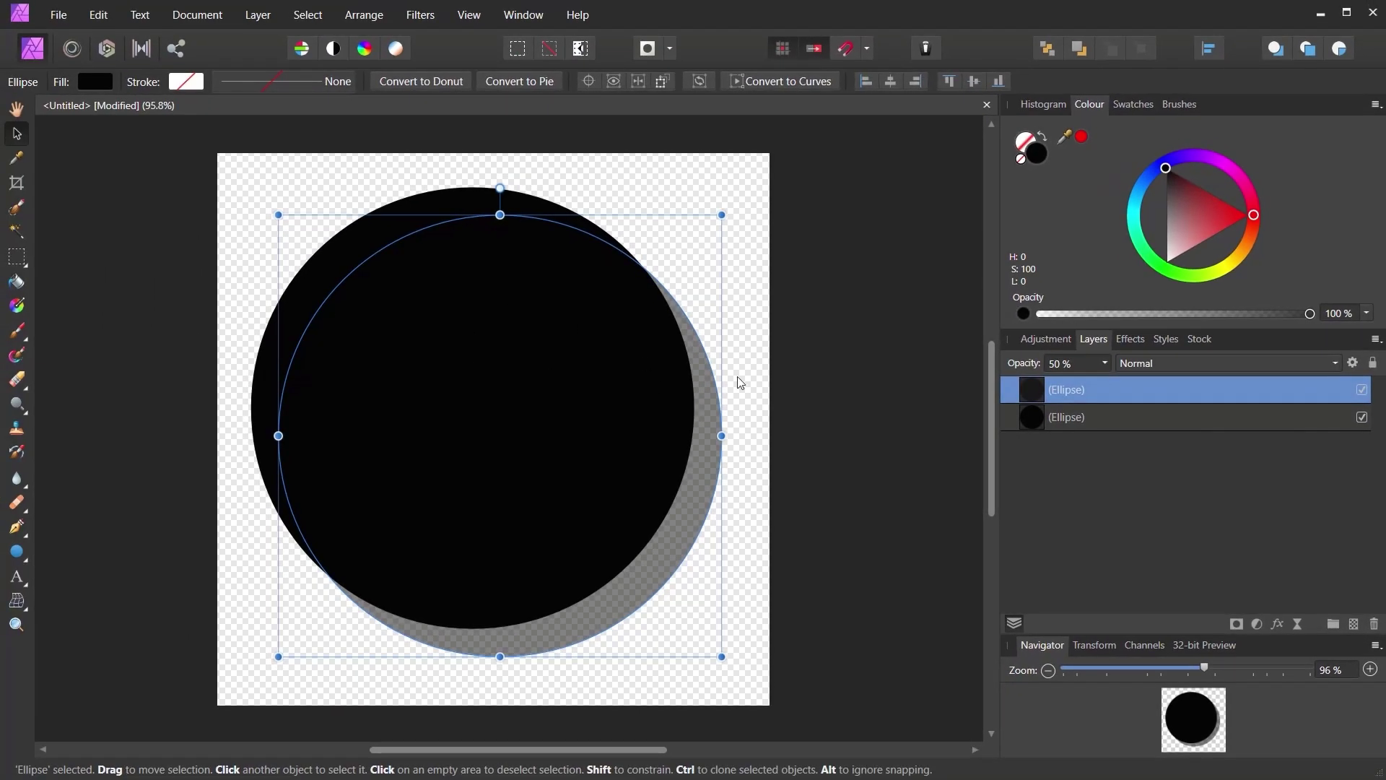
pyautogui.moveTo(1107, 390); pyautogui.dragTo(1109, 431)
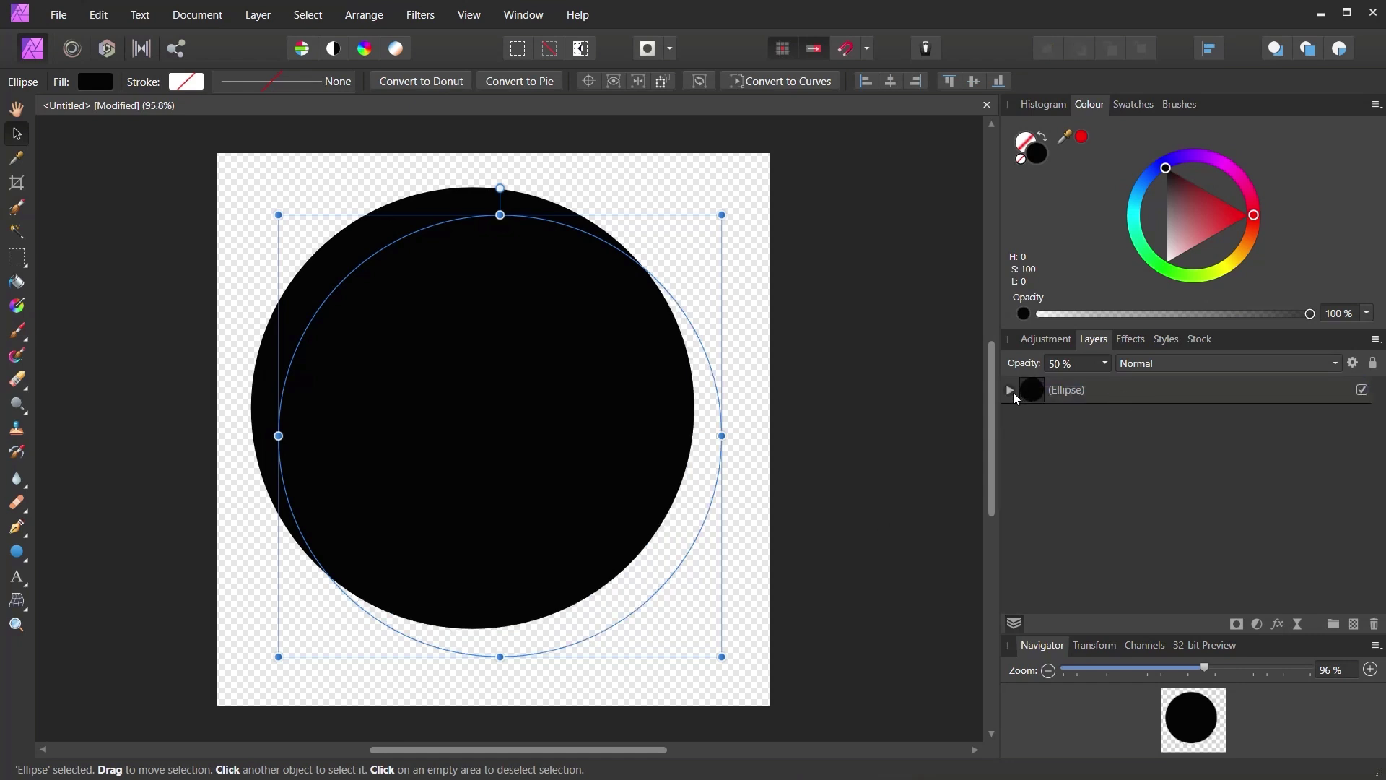
pyautogui.hotkey('ctrl', 'z')
pyautogui.doubleClick(1140, 390)
pyautogui.moveTo(1140, 431); pyautogui.dragTo(1139, 438)
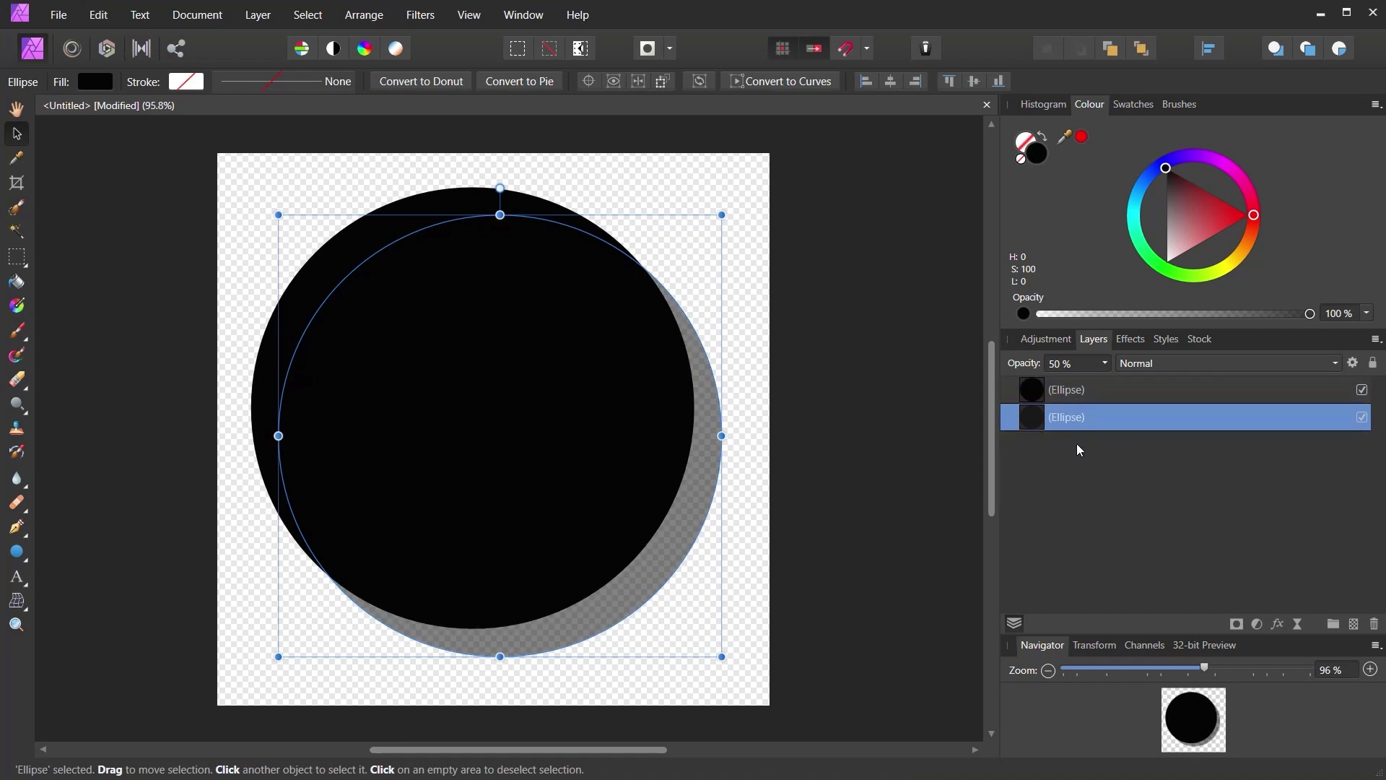
pyautogui.click(56, 15)
# Export the artwork as an 800 × 800 px PNG named 'Blob Tes' to the Desktop
pyautogui.click(80, 400)
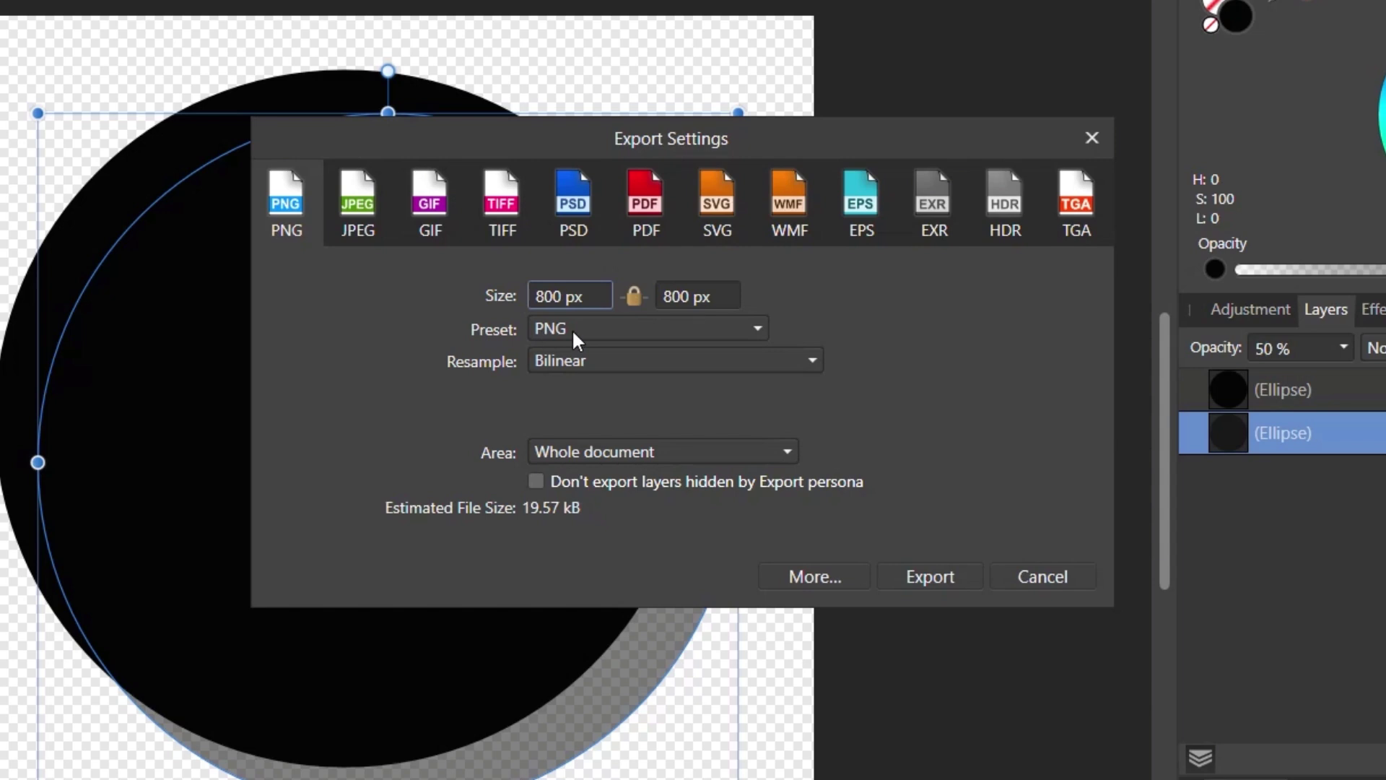
pyautogui.click(638, 331)
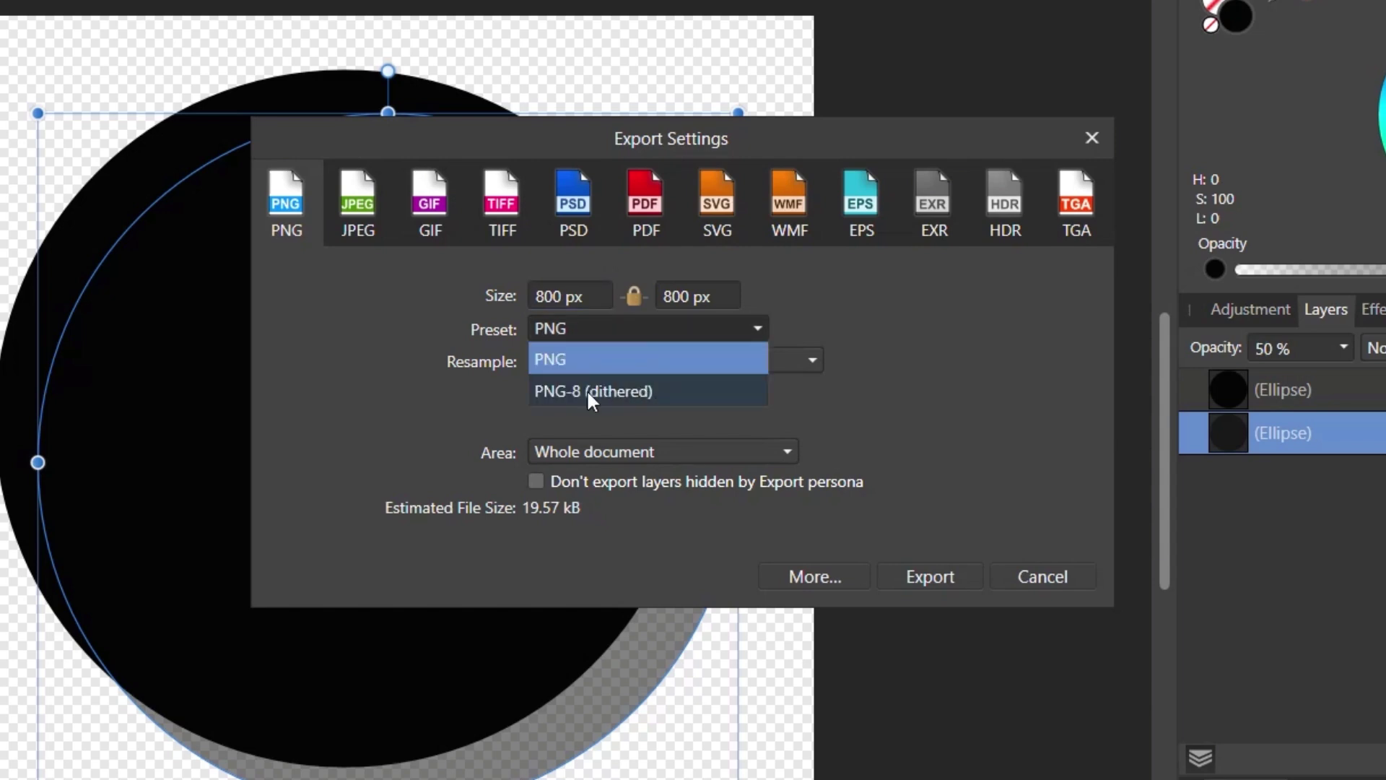
pyautogui.click(621, 327)
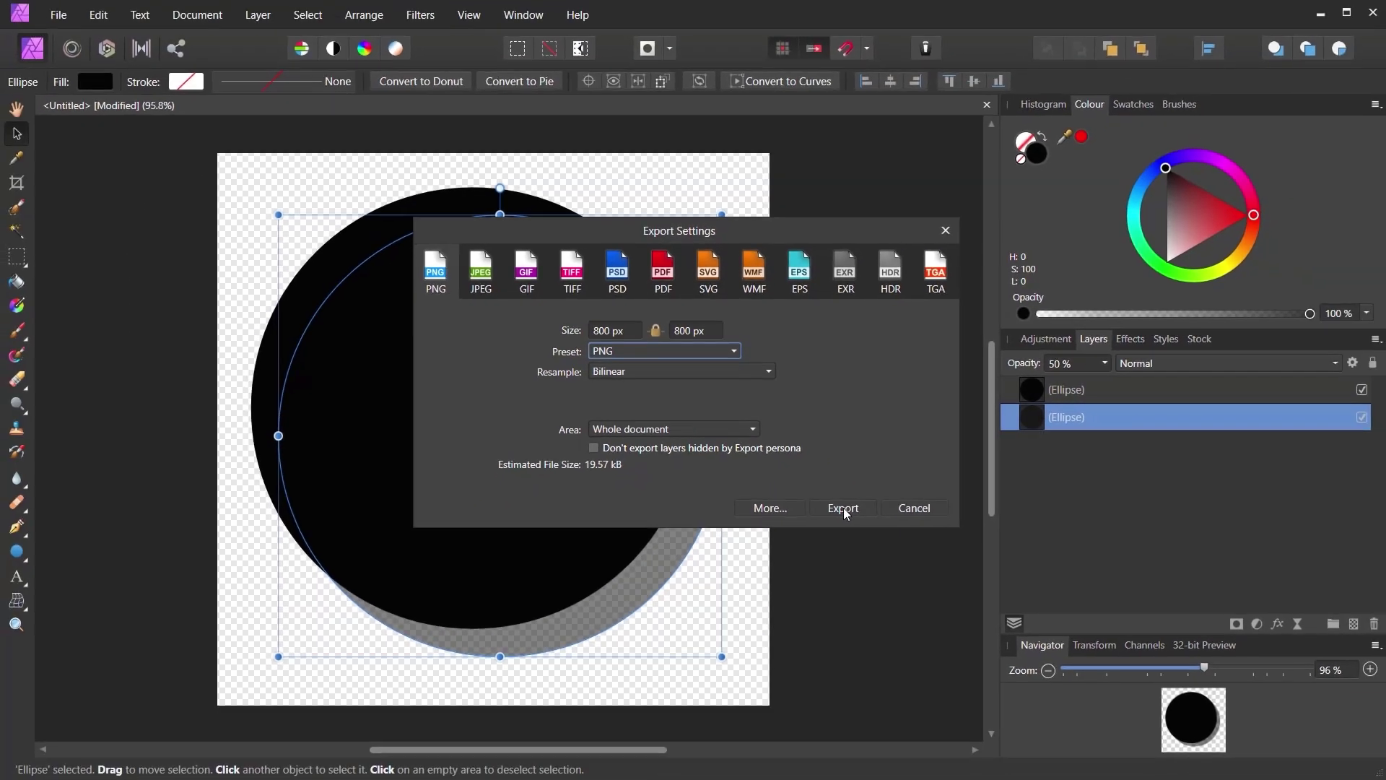
pyautogui.click(887, 542)
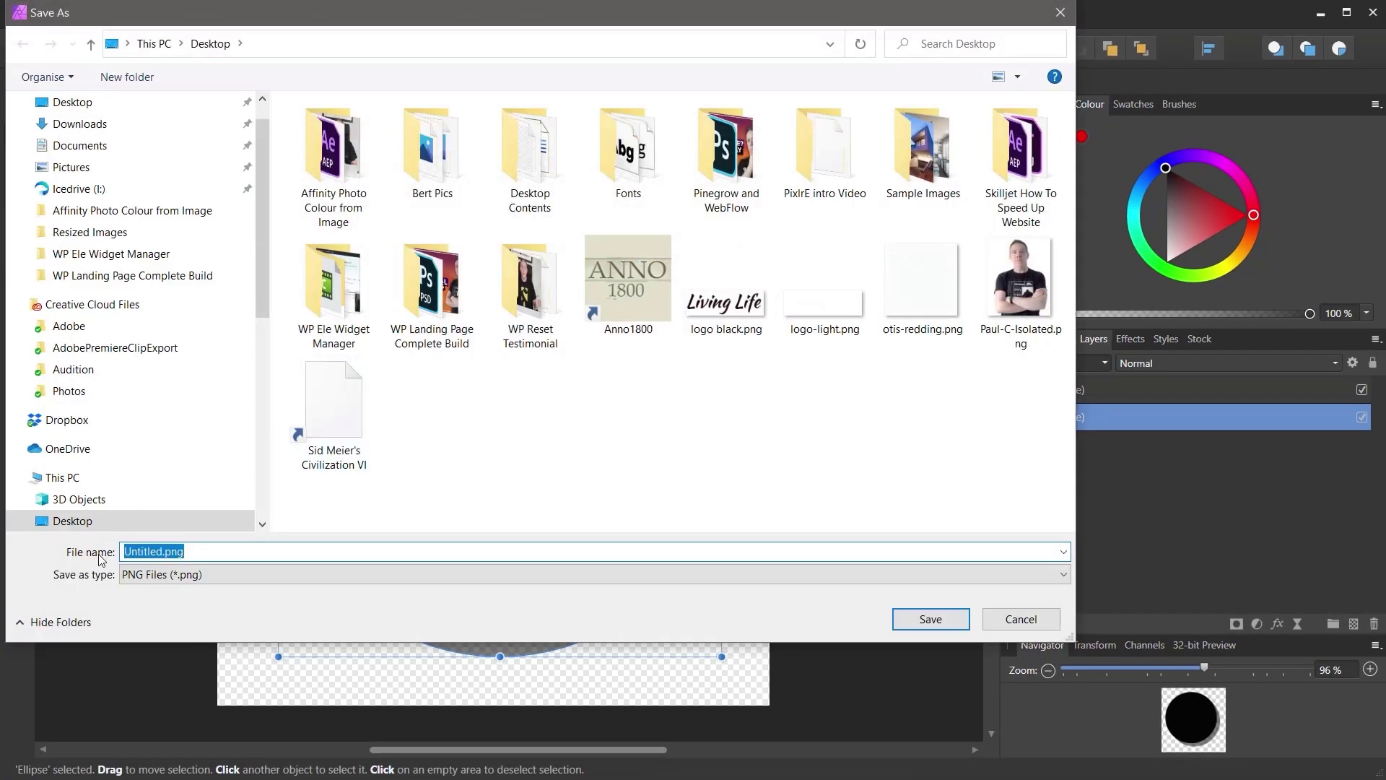
pyautogui.write('Blob Test')
pyautogui.click(932, 619)
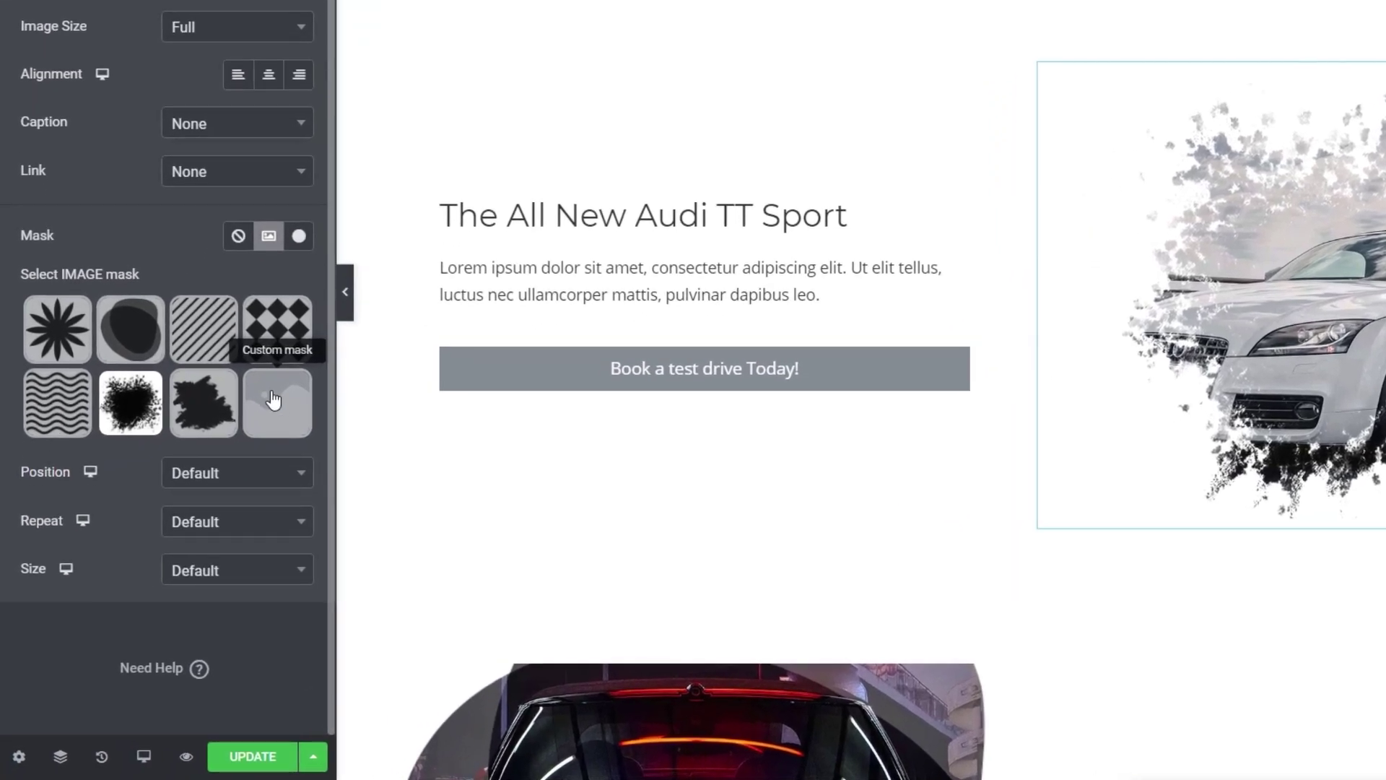
# Set the photo's mask to a custom PNG using the uploaded Blob Test.png
pyautogui.click(273, 399)
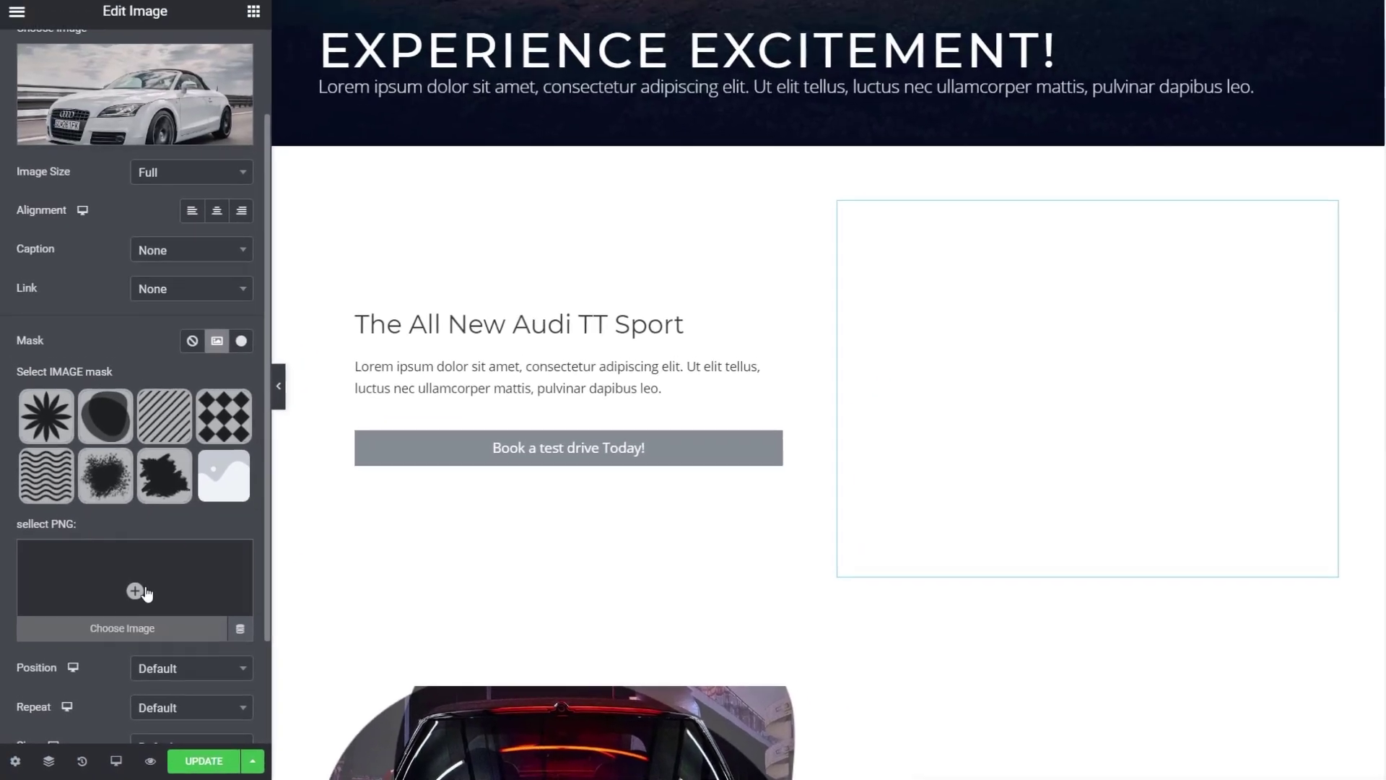
pyautogui.click(171, 554)
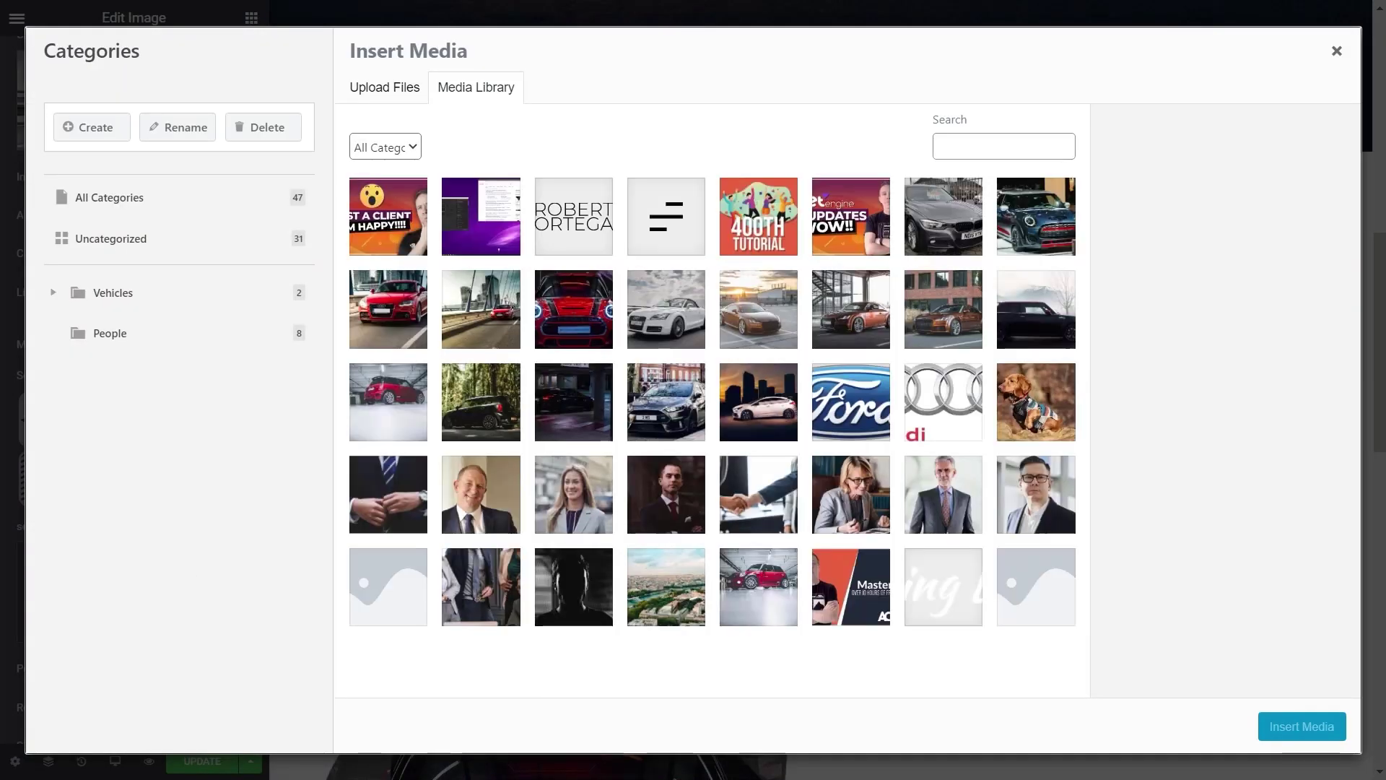
pyautogui.moveTo(297, 646); pyautogui.dragTo(543, 665)
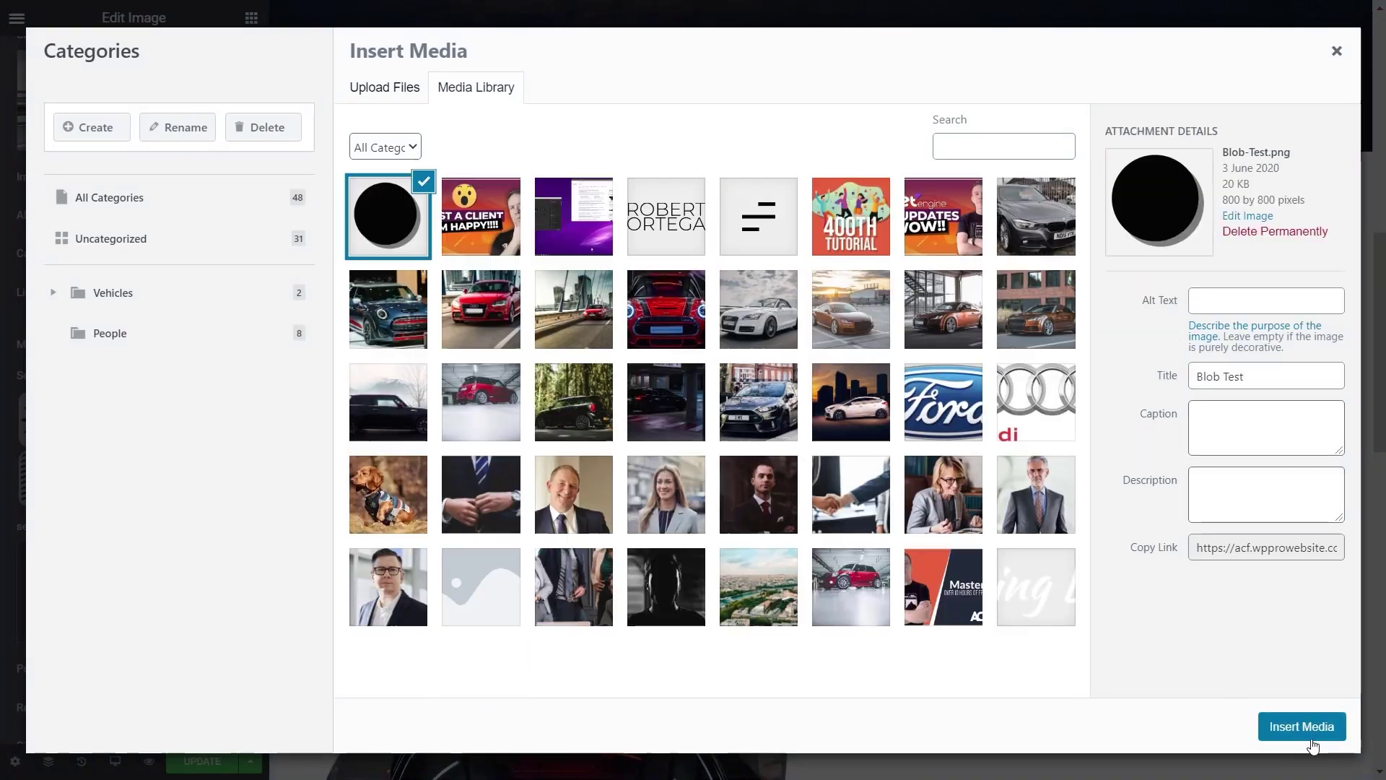
pyautogui.click(1303, 727)
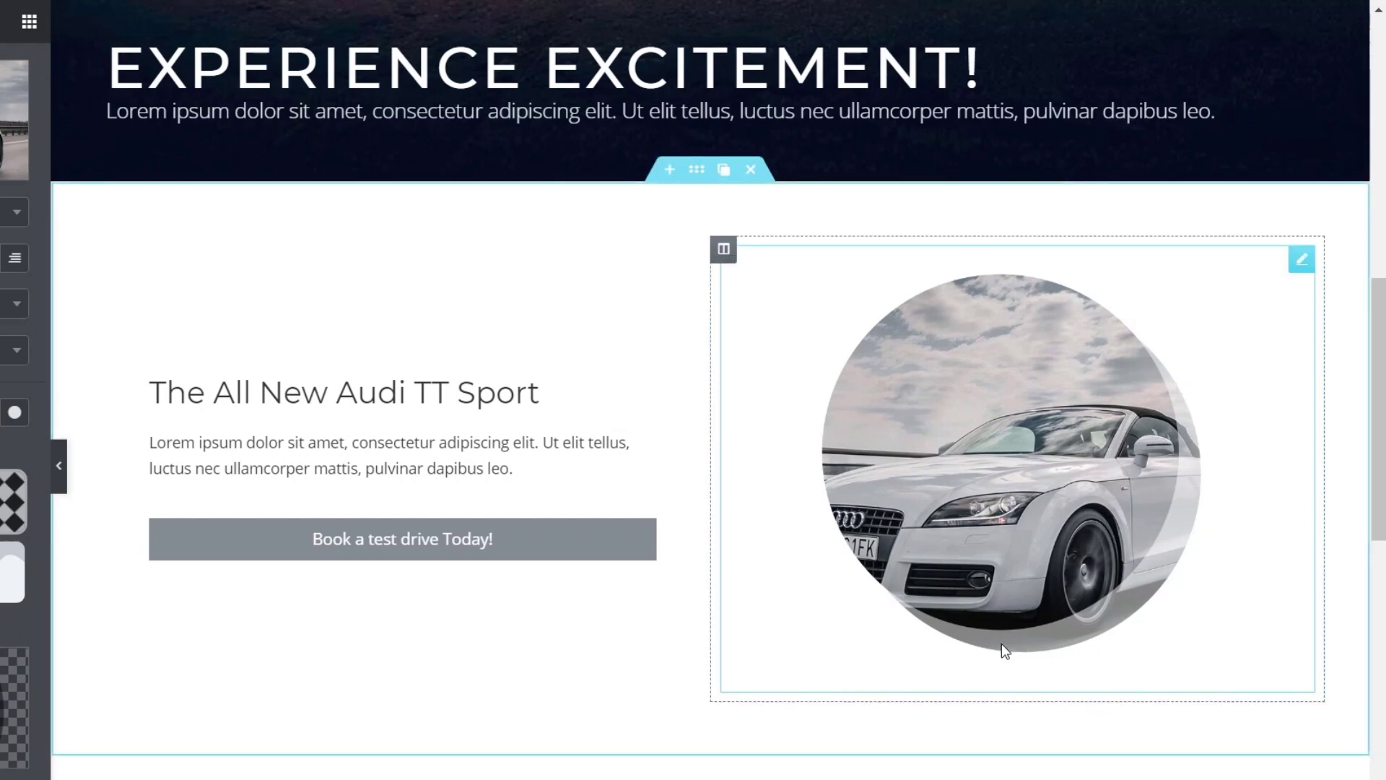
# Select the masked Audi TT image widget and update the page to save it
pyautogui.click(1059, 630)
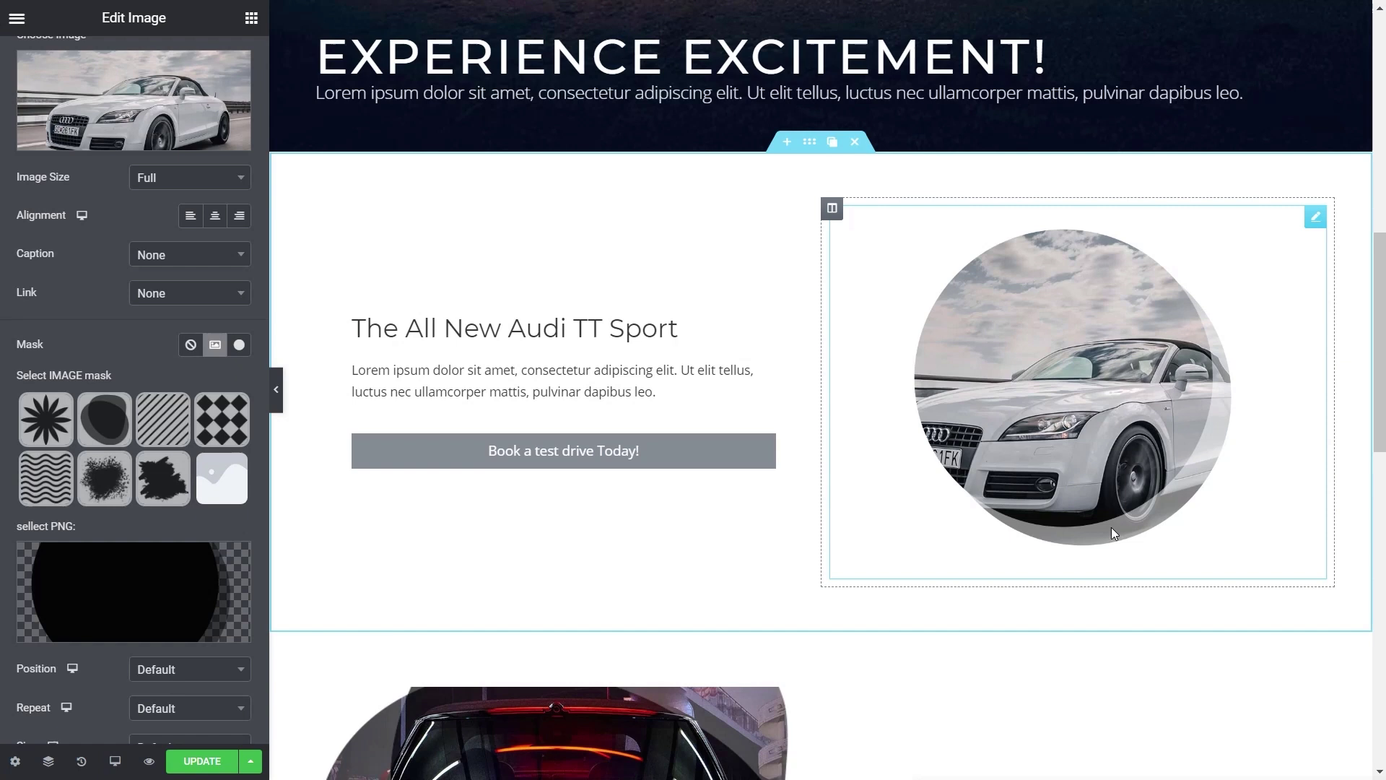
pyautogui.click(202, 761)
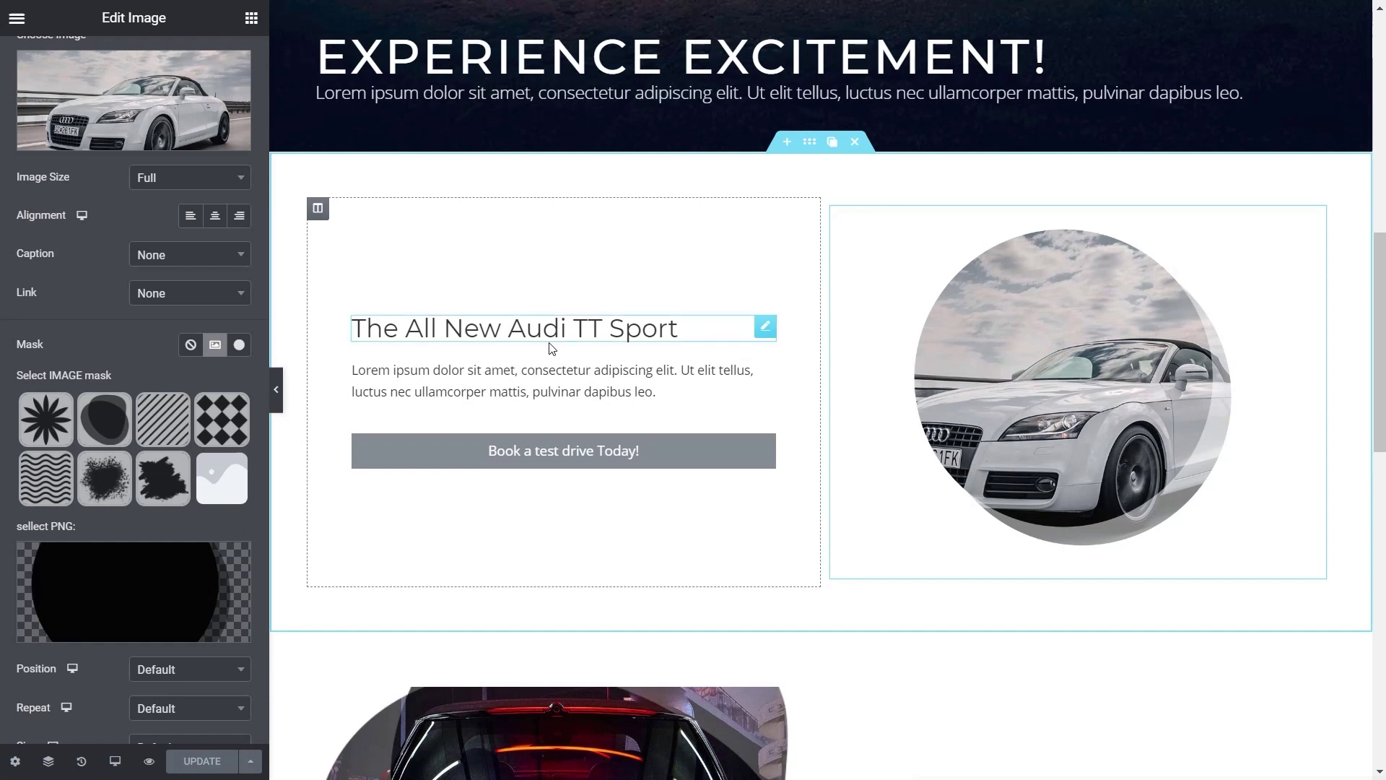
# Exit to the WordPress dashboard and view Elementor Settings' Advanced tab
pyautogui.click(16, 20)
pyautogui.click(136, 571)
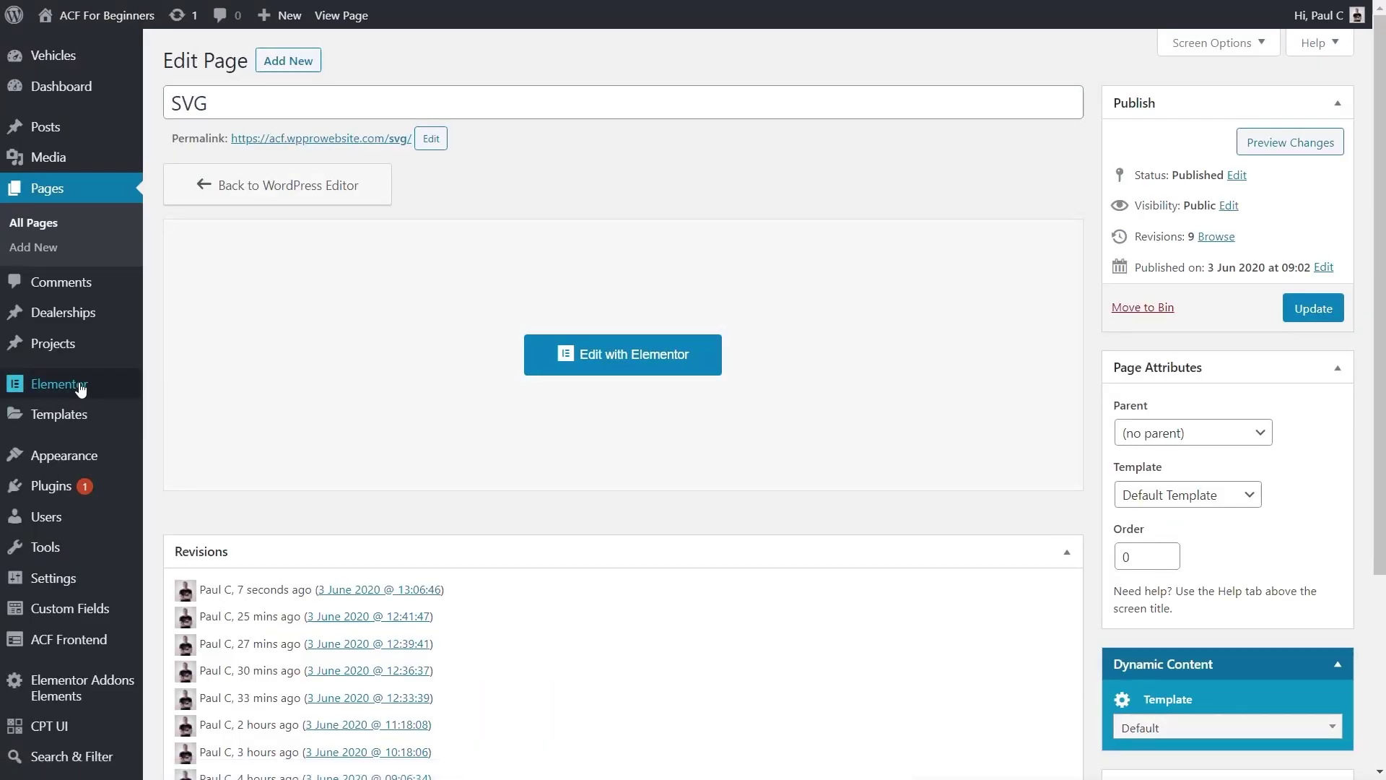
pyautogui.moveTo(71, 388)
pyautogui.click(185, 389)
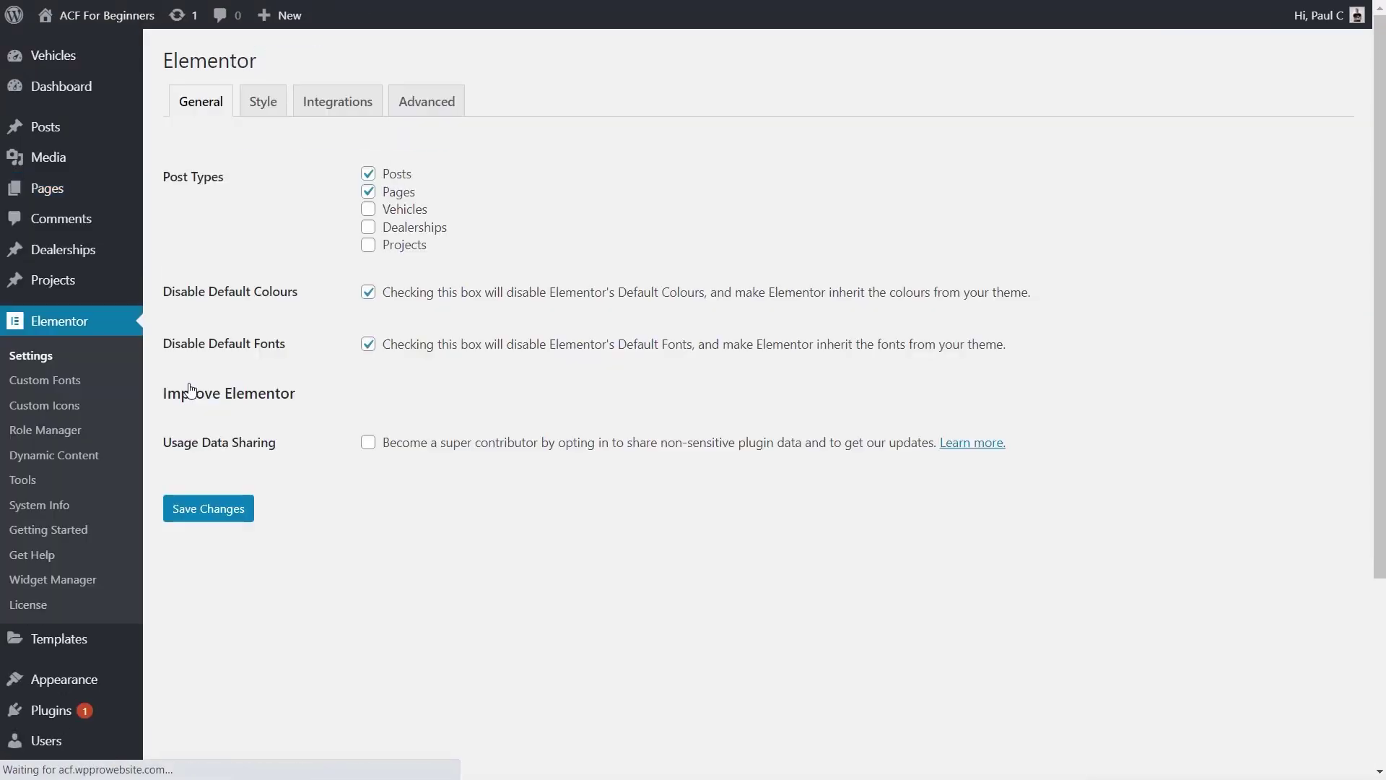
pyautogui.click(429, 102)
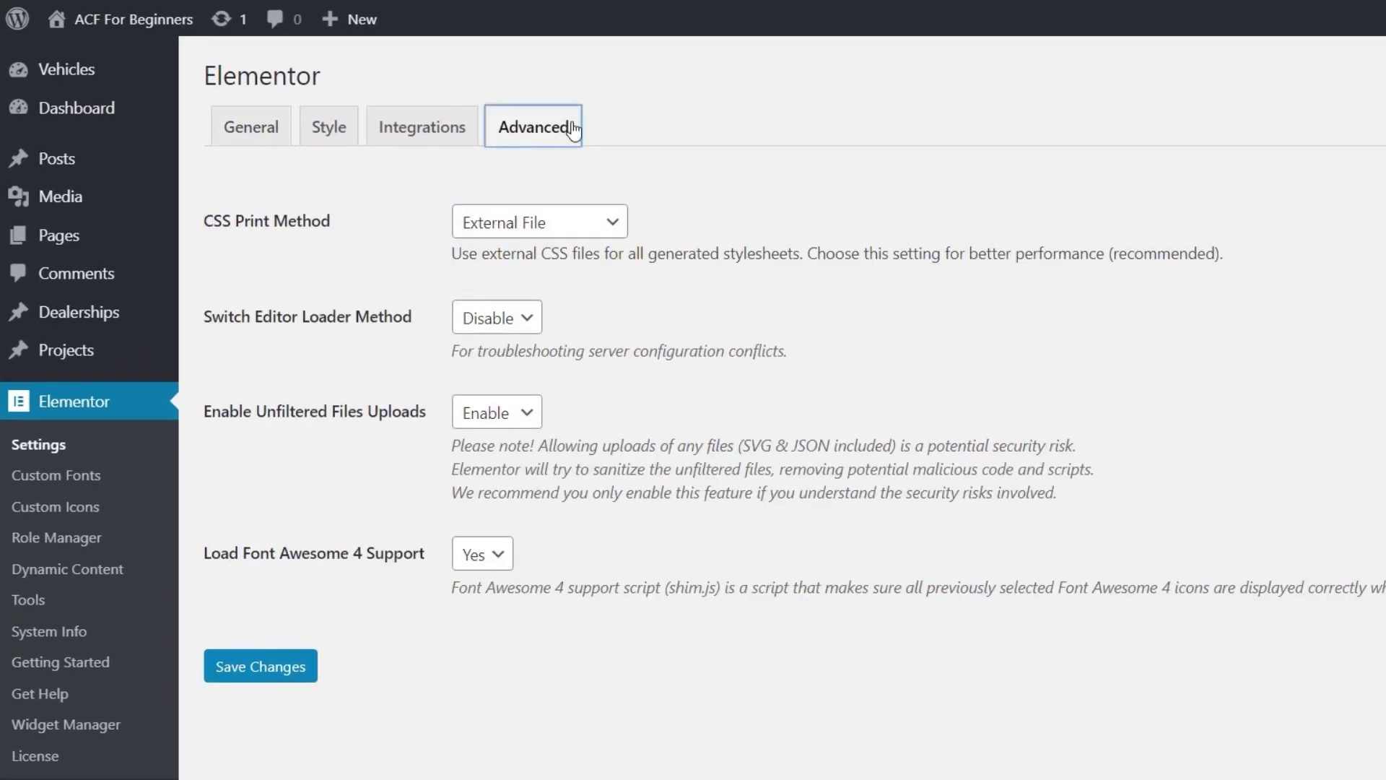